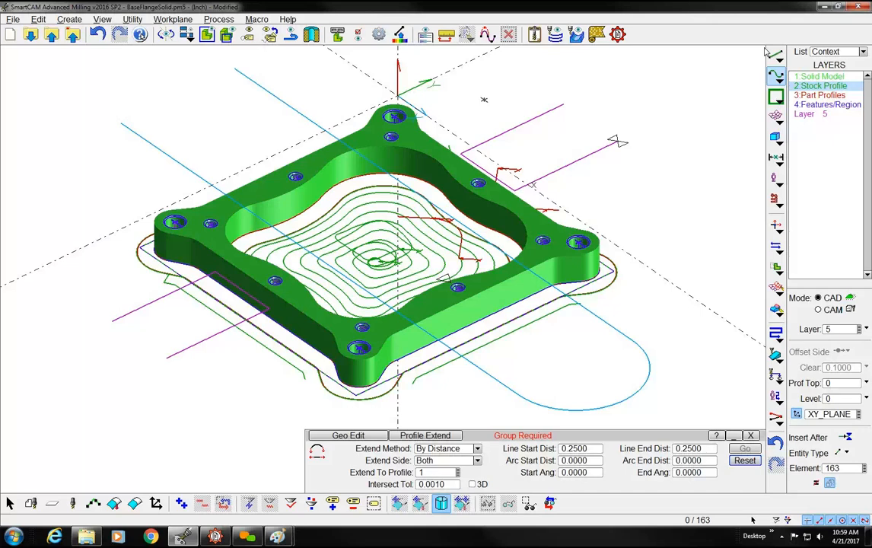
# View the Mask/Unmask options for steps, tools, layers, planes and Z limits, and close them unchanged
pyautogui.click(136, 20)
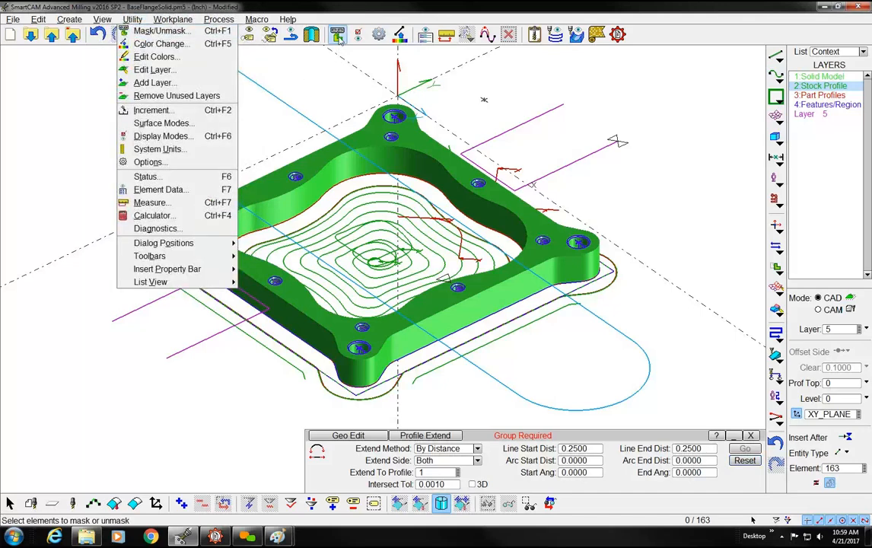
pyautogui.click(339, 40)
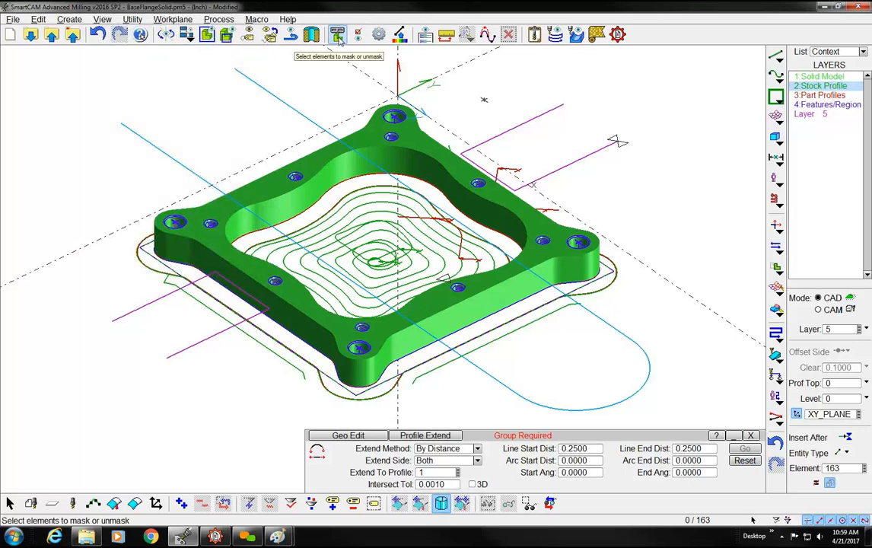
pyautogui.click(339, 40)
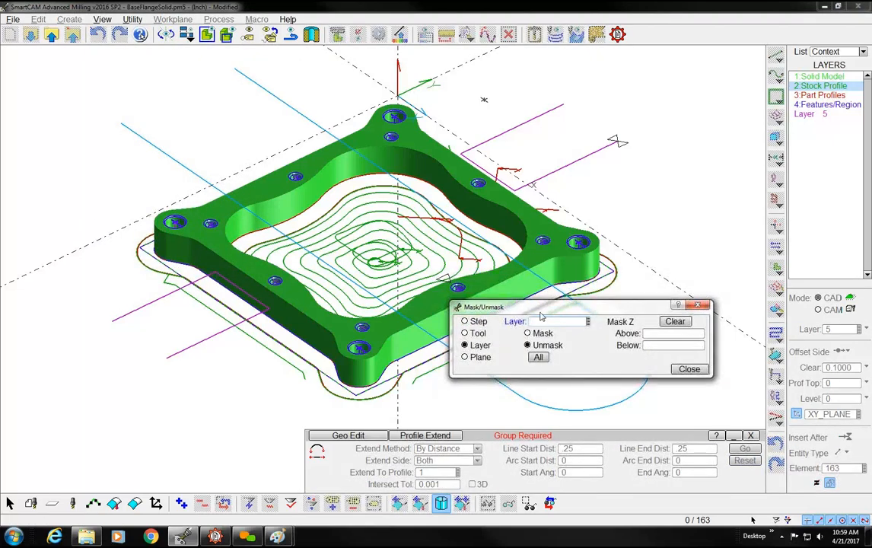
pyautogui.click(689, 368)
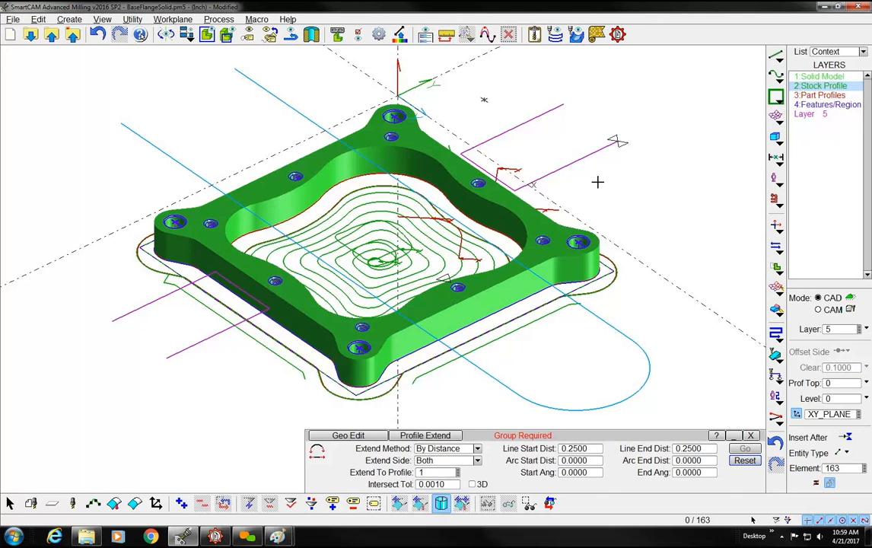
pyautogui.hotkey('ctrl', 'm')
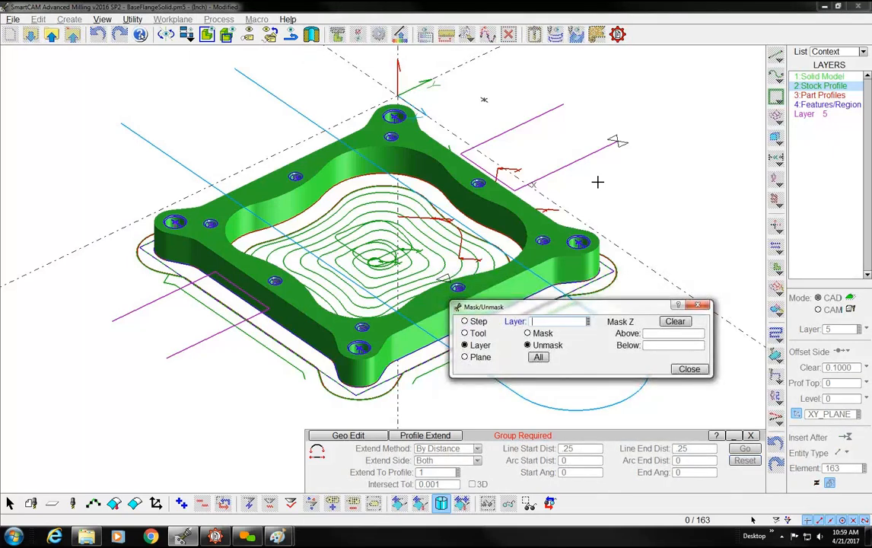
pyautogui.click(688, 370)
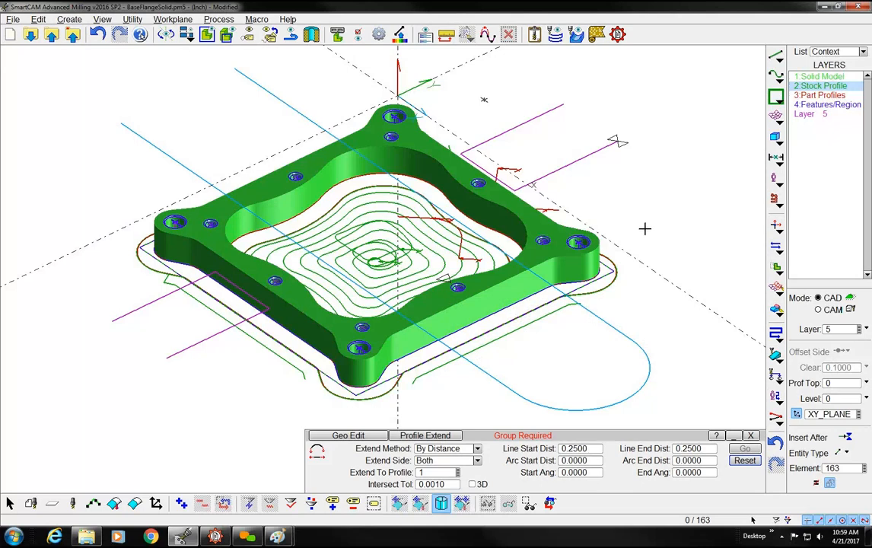
# Mask the pocket toolpath element inside the flange opening
pyautogui.rightClick(349, 213)
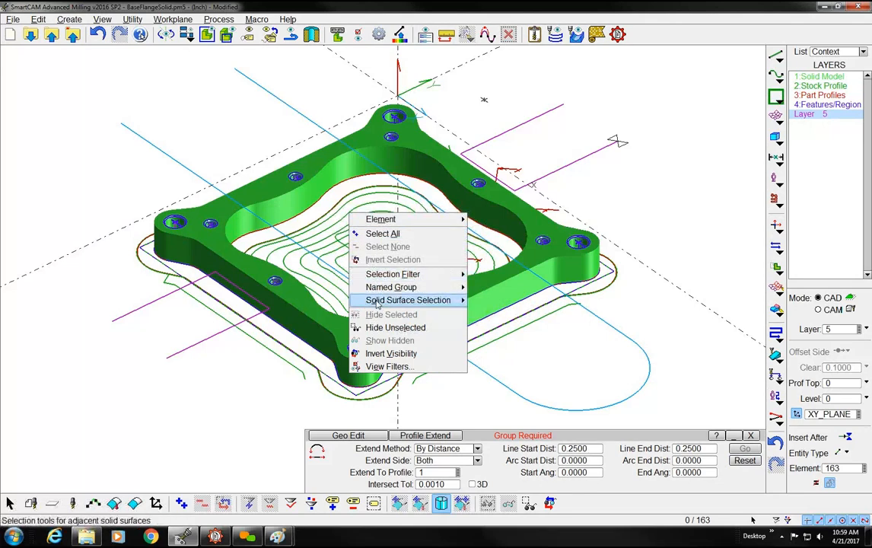
pyautogui.moveTo(393, 219)
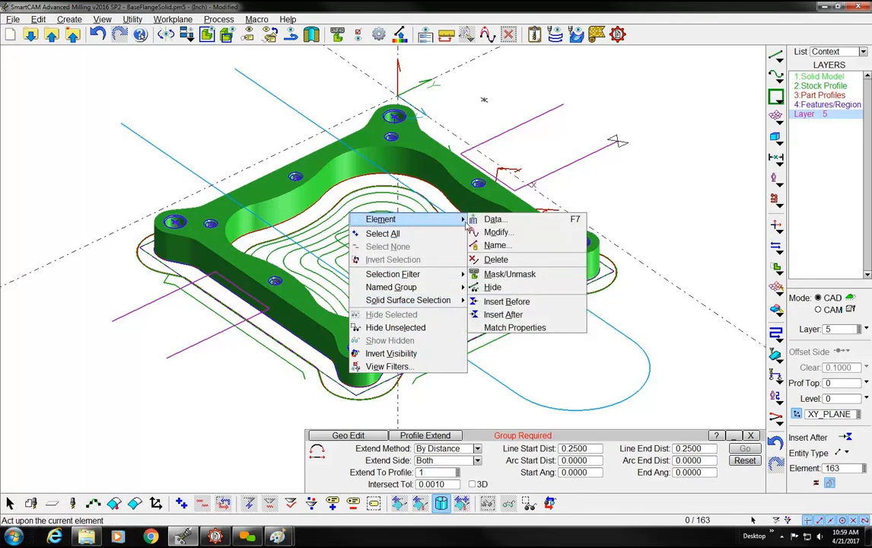
pyautogui.click(499, 275)
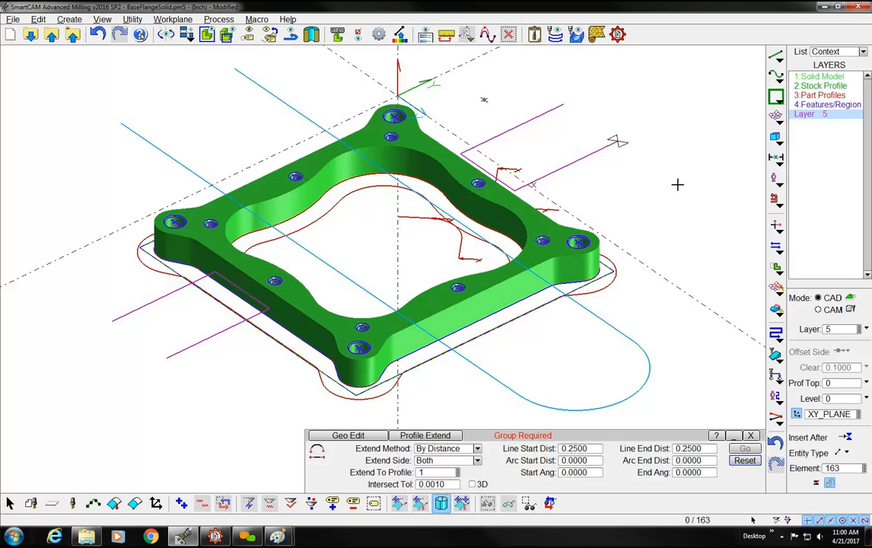
# Mask the 3:Part Profiles layer
pyautogui.rightClick(816, 100)
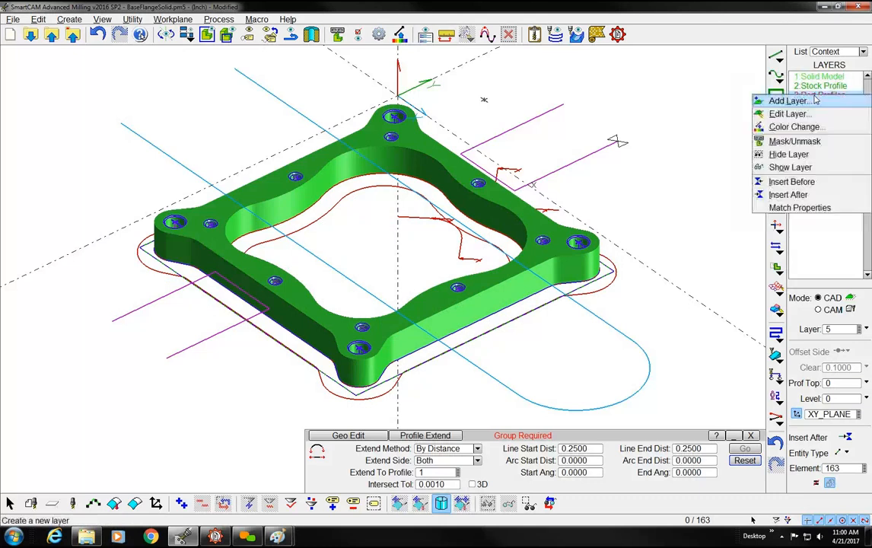
pyautogui.click(795, 141)
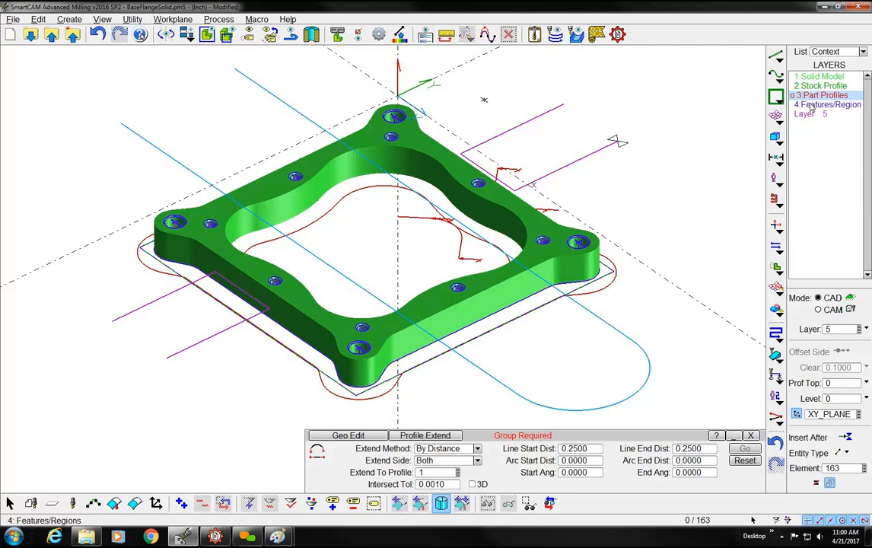
pyautogui.click(814, 104)
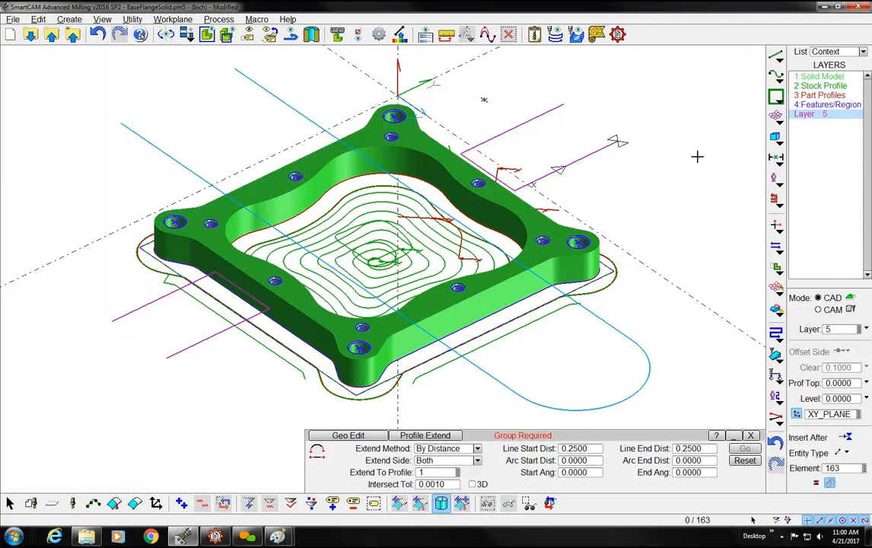
# Mask all elements above Z -0.1, clear the Z mask and close the Mask/Unmask settings
pyautogui.hotkey('ctrl', 'm')
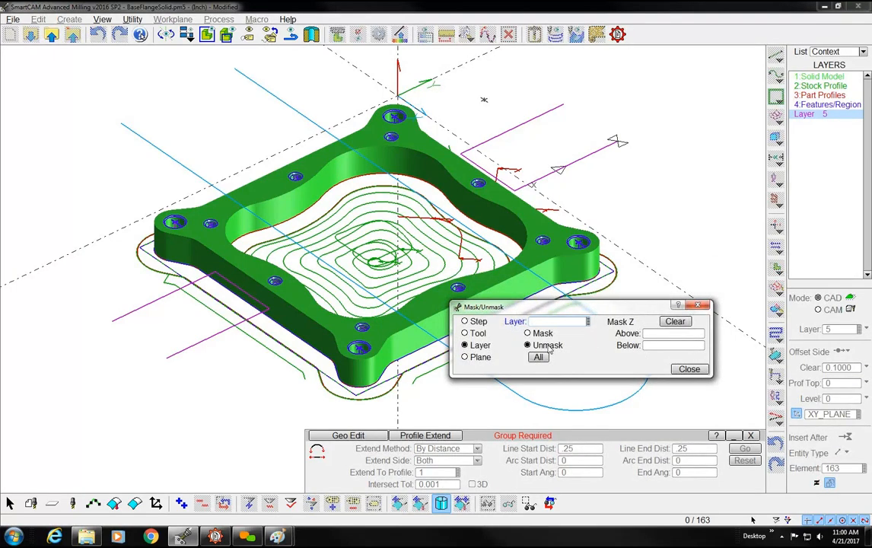
pyautogui.click(627, 335)
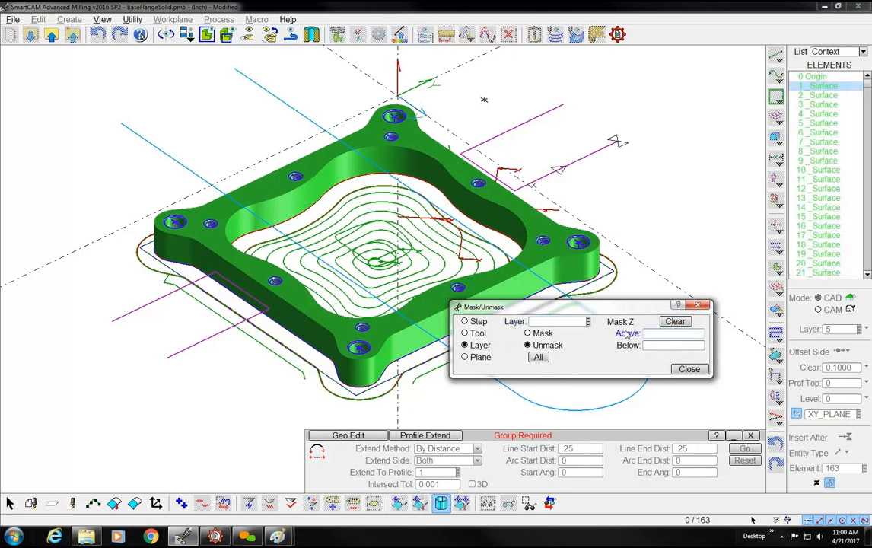
pyautogui.write('-.1')
pyautogui.press('Tab')
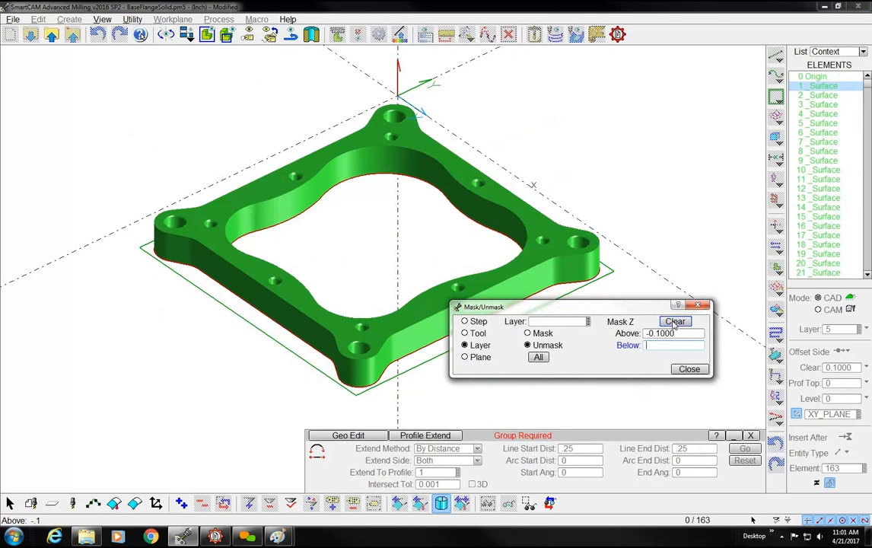
pyautogui.click(674, 322)
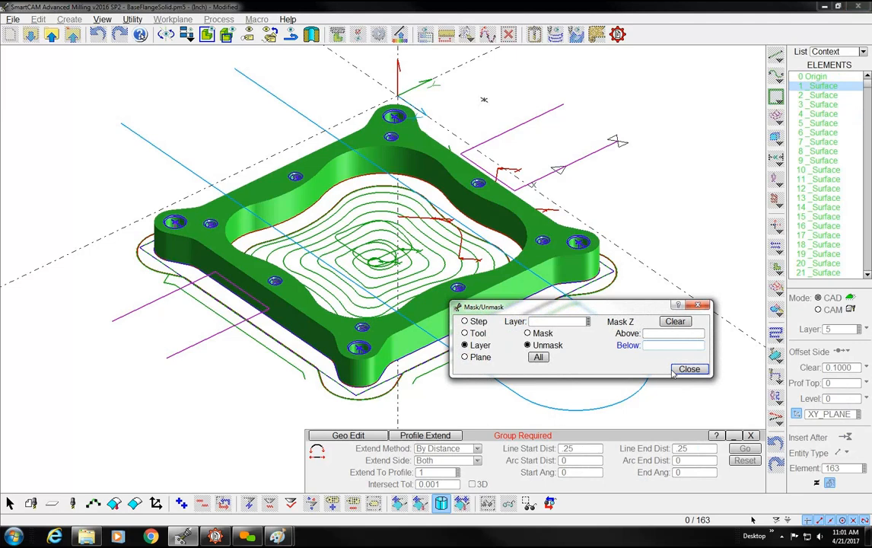
pyautogui.click(681, 369)
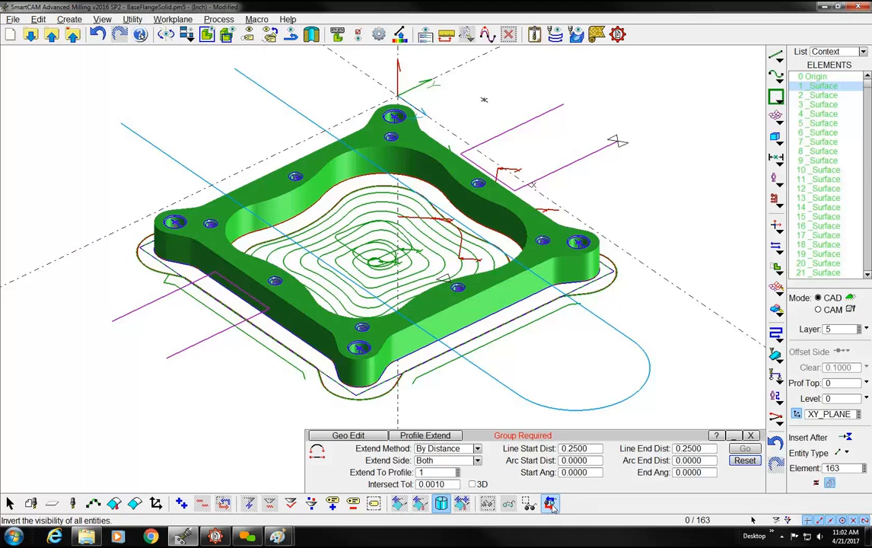
# Hide the POCK1 and FACE1 toolpath profiles, and show the hidden elements again
pyautogui.click(93, 503)
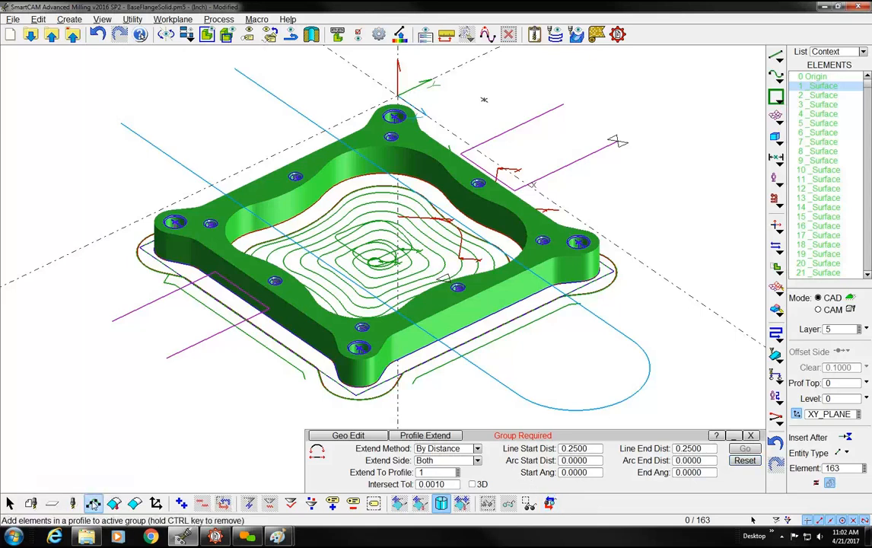
pyautogui.click(291, 250)
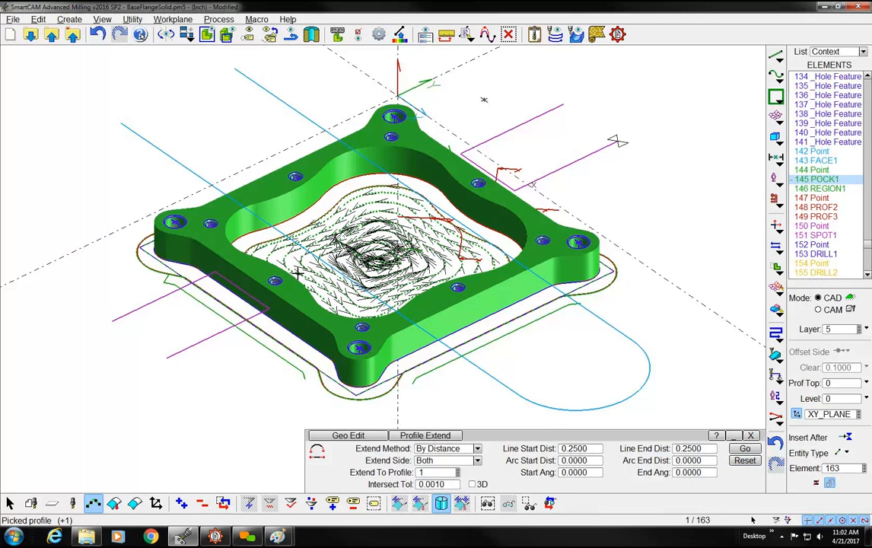
pyautogui.click(487, 504)
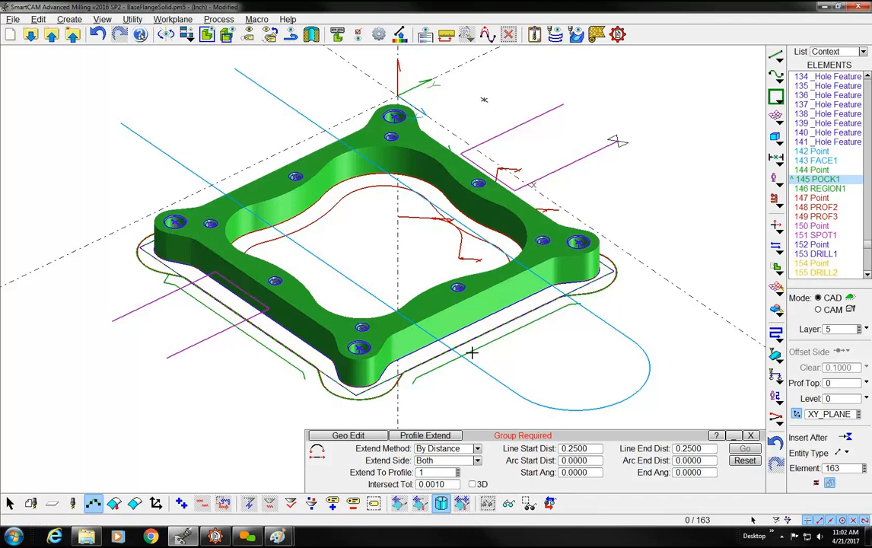
pyautogui.click(355, 284)
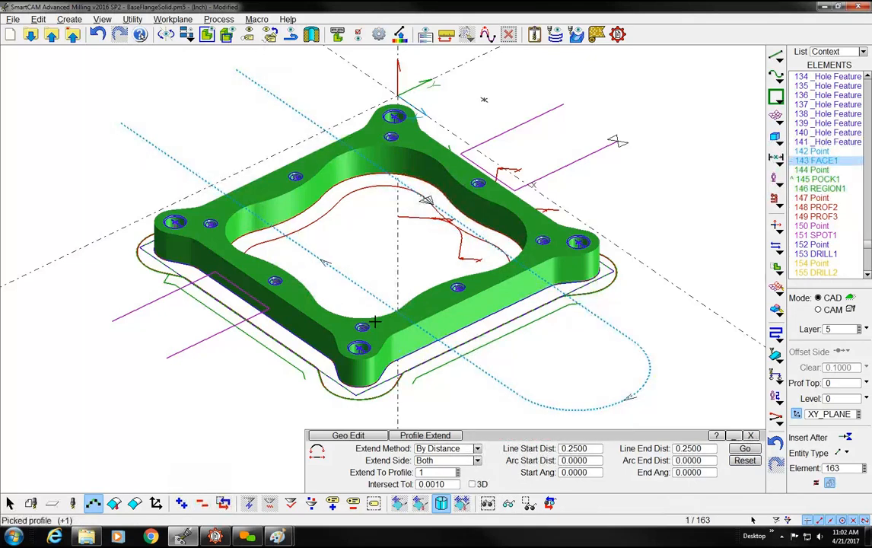
pyautogui.click(488, 503)
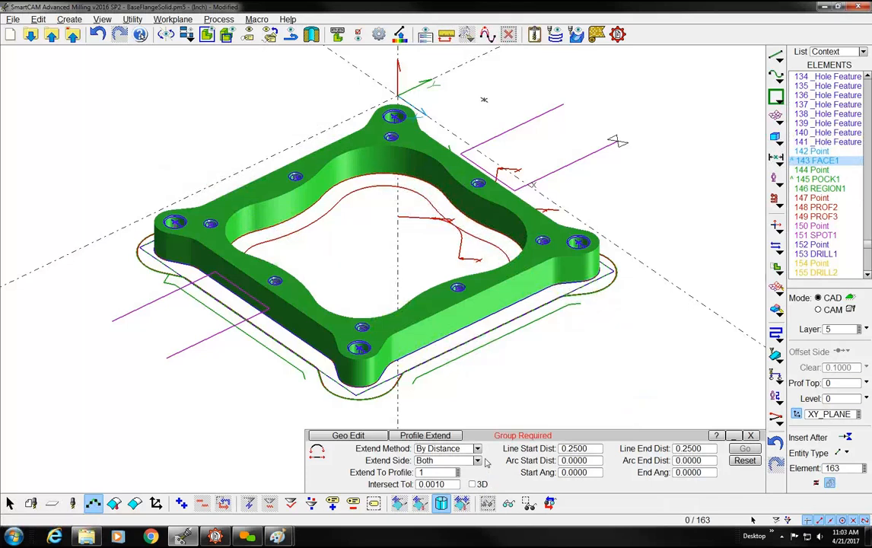
pyautogui.click(511, 505)
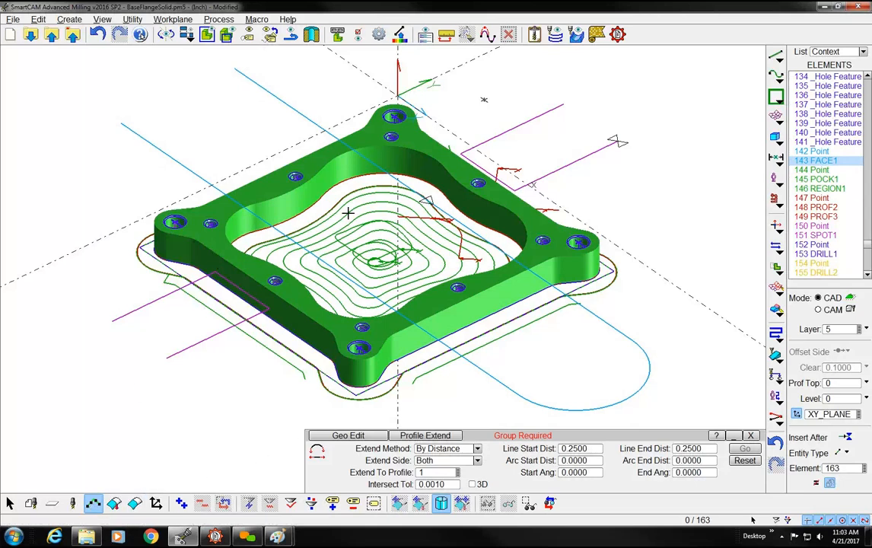
# Isolate the POCK1 and PROF2 profiles by hiding everything unselected, then restore the hidden elements and clear the selection
pyautogui.click(315, 190)
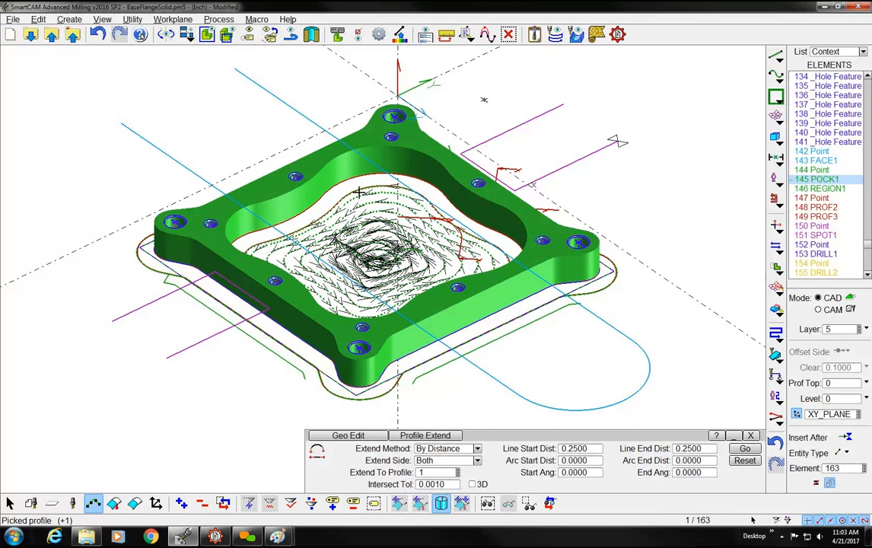
pyautogui.click(358, 186)
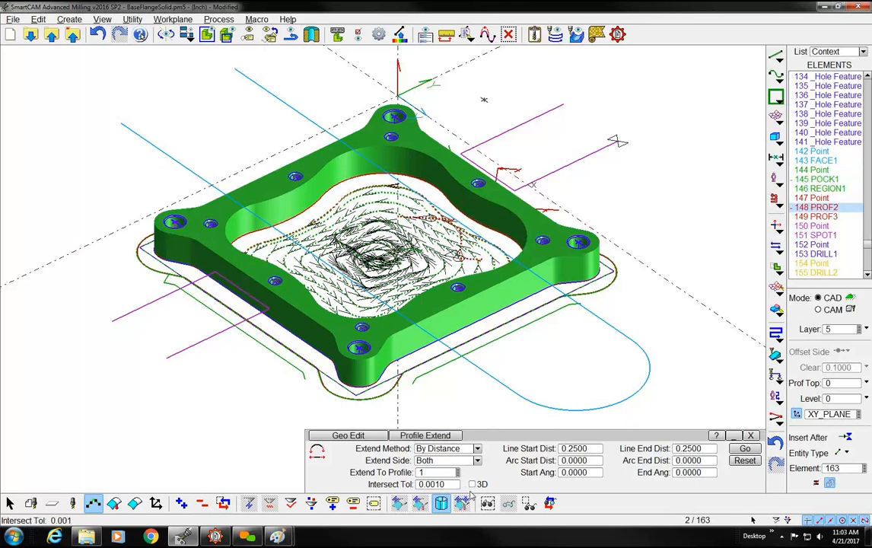
pyautogui.click(530, 505)
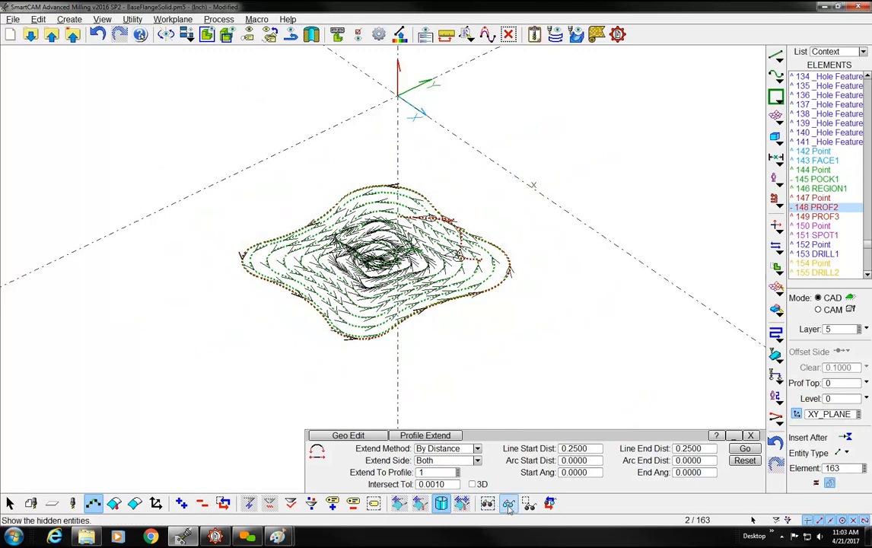
pyautogui.click(508, 505)
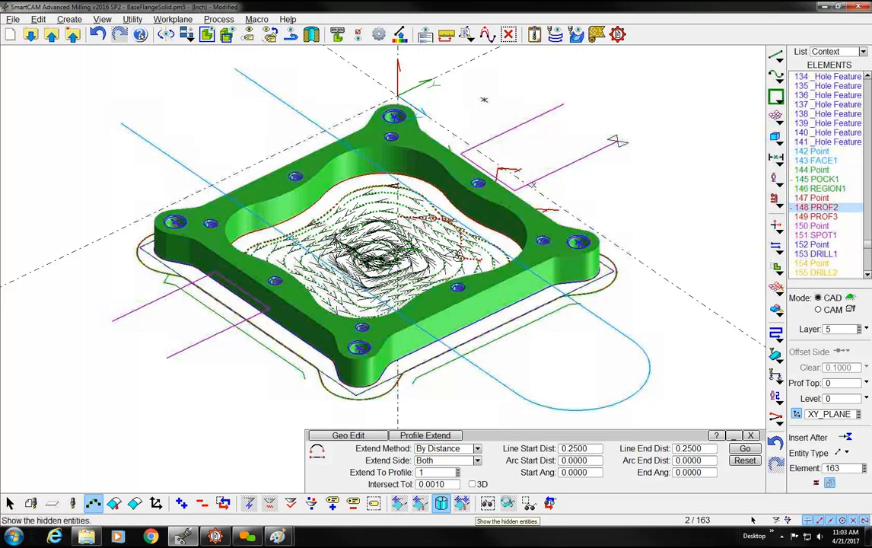
pyautogui.click(203, 504)
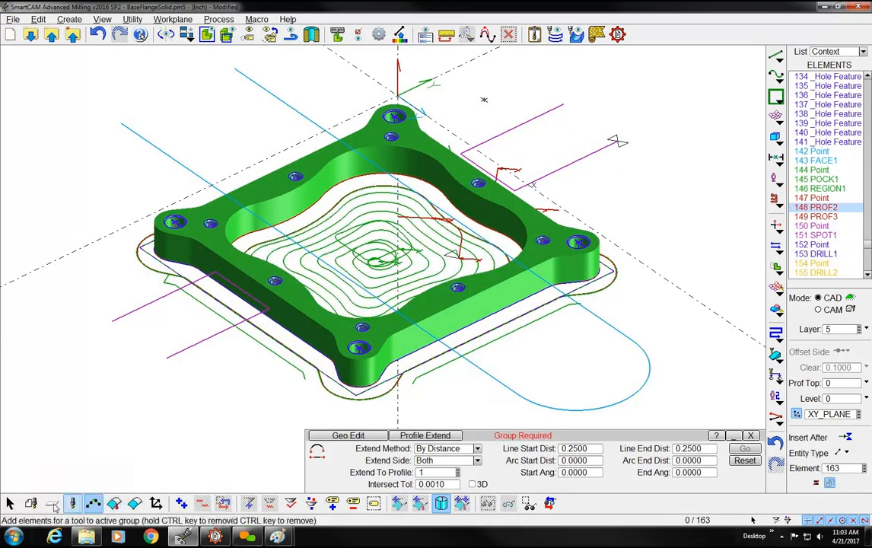
# Isolate the elements of steps 20:Rgh Mill and 30:Fin Mill, clear the selection and show the hidden elements again
pyautogui.click(30, 504)
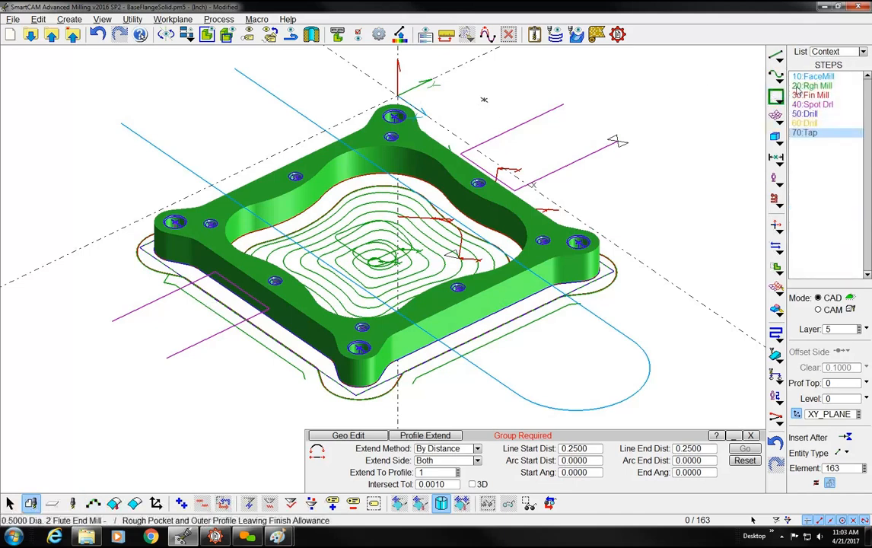
pyautogui.click(799, 87)
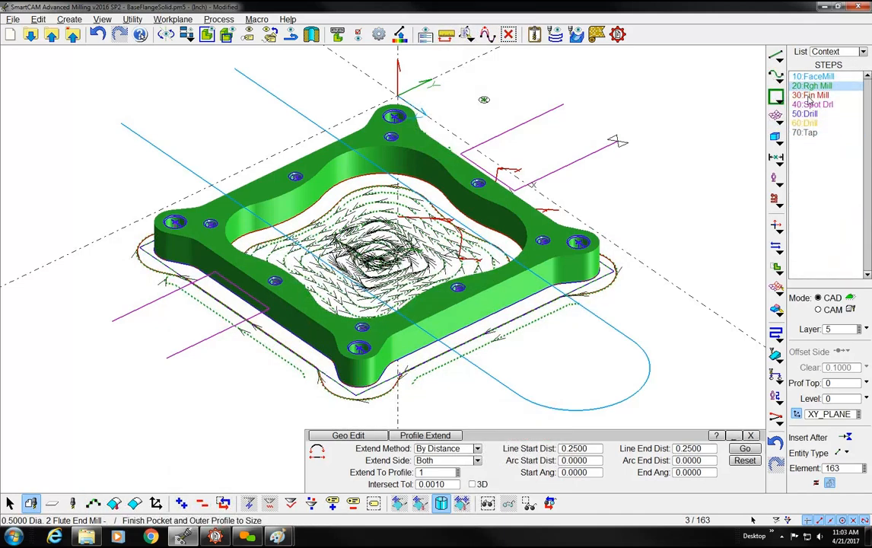
pyautogui.click(809, 95)
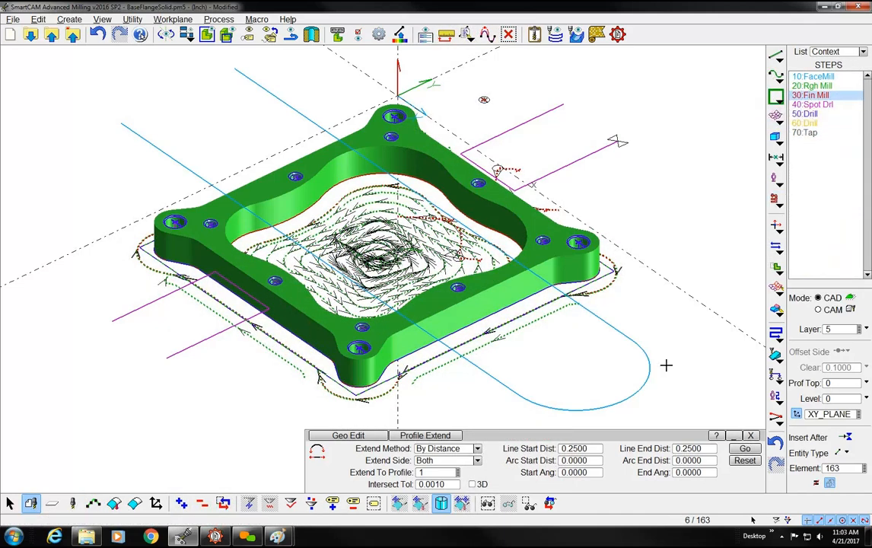
pyautogui.click(530, 504)
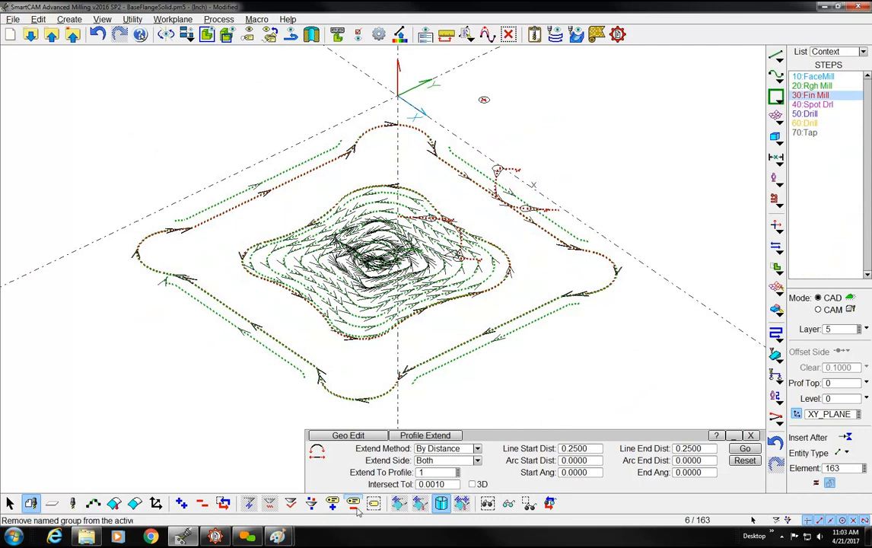
pyautogui.click(202, 503)
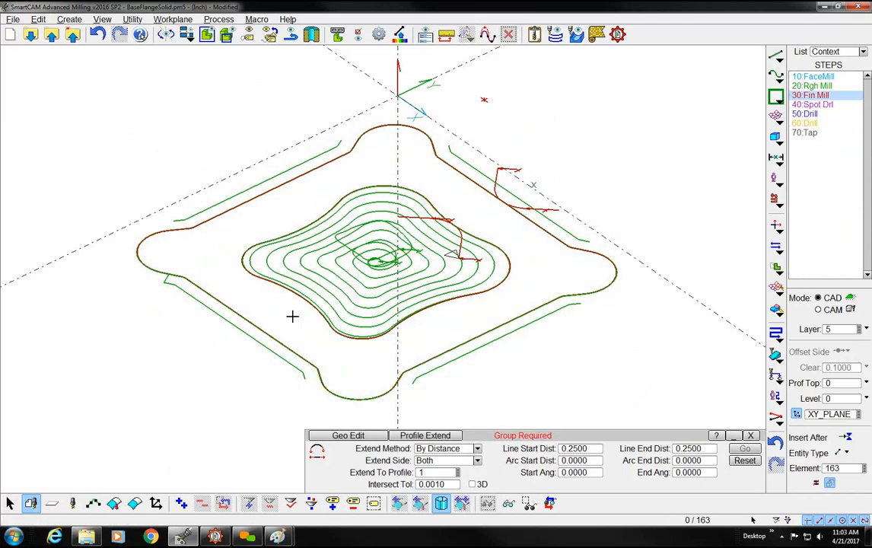
pyautogui.click(508, 503)
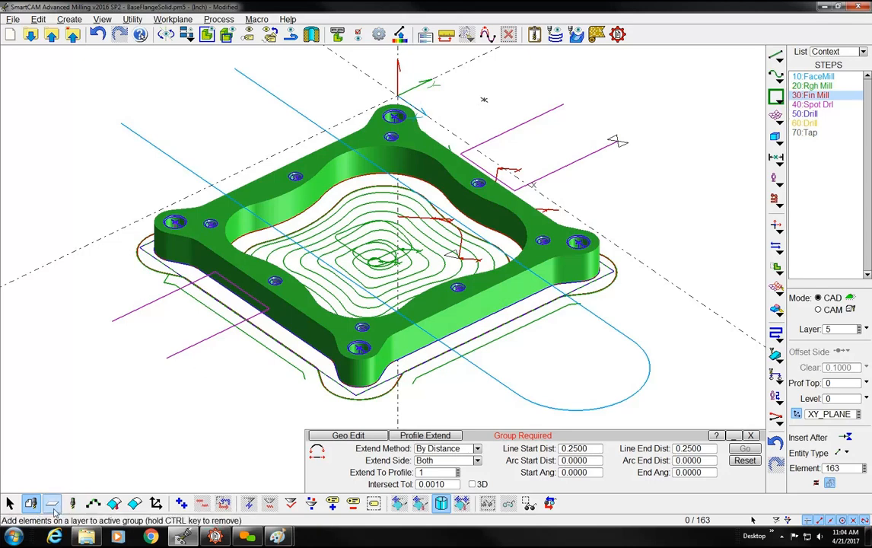
# Isolate the POCK1 pocket profile by hiding everything unselected, then invert the visibility of all elements
pyautogui.click(92, 503)
pyautogui.click(354, 210)
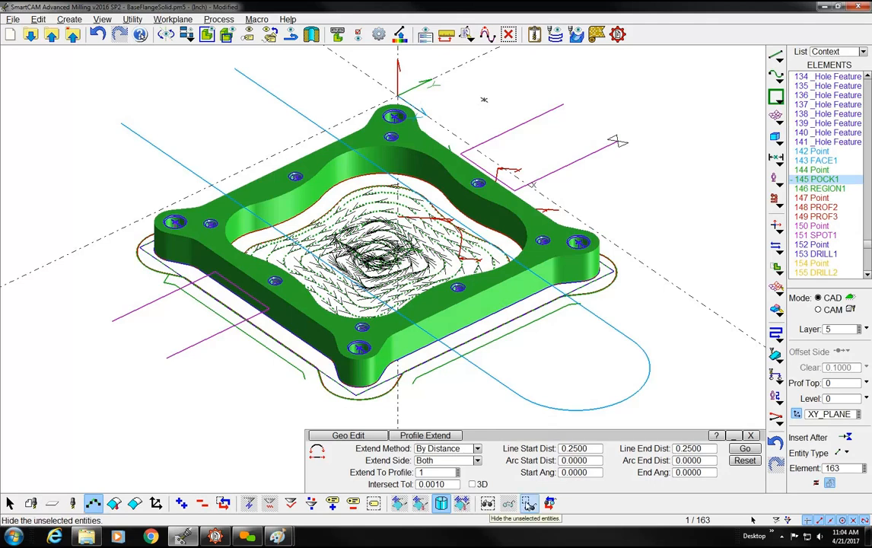
pyautogui.click(530, 503)
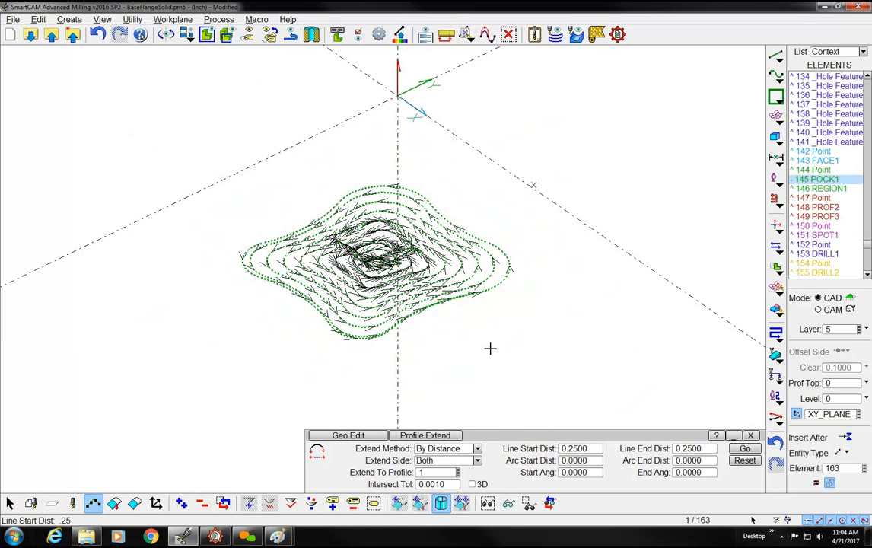
pyautogui.click(550, 504)
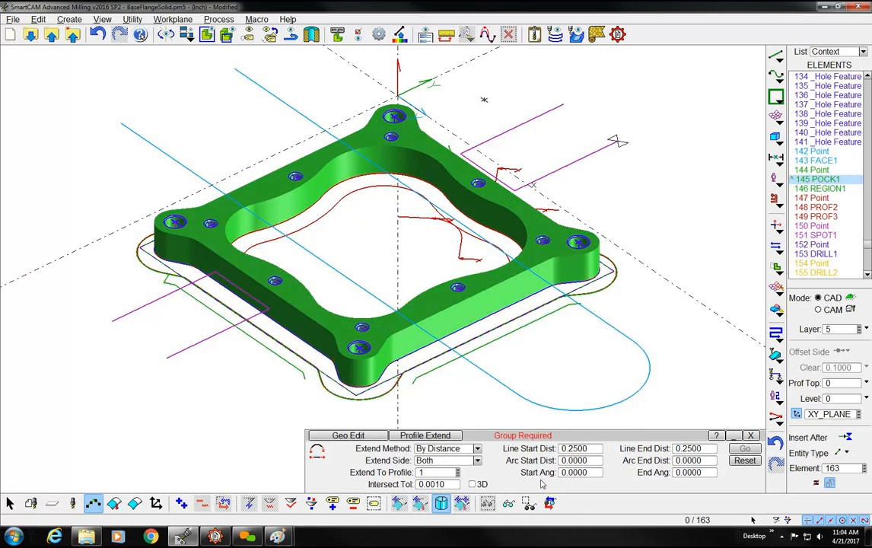
# Hide the REGION1 profile around the outside of the part, then invert the visibility of all elements
pyautogui.click(421, 378)
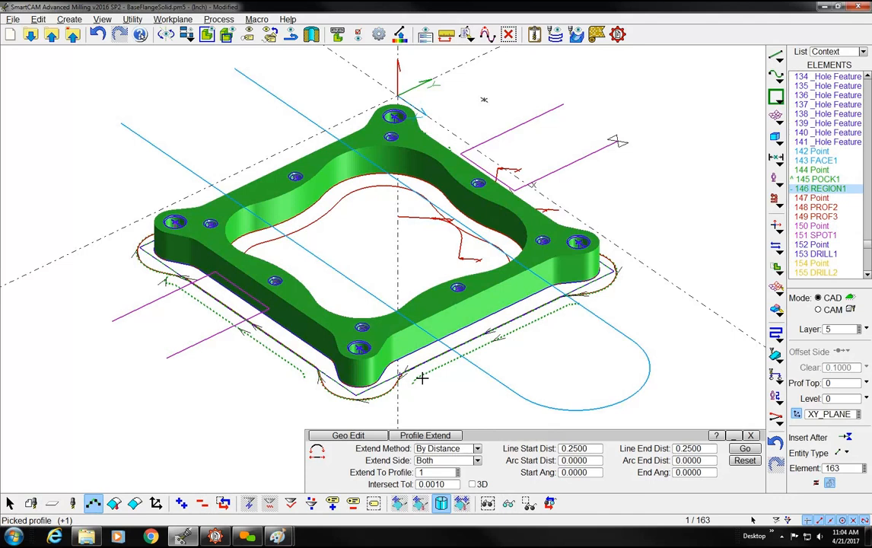
pyautogui.click(488, 504)
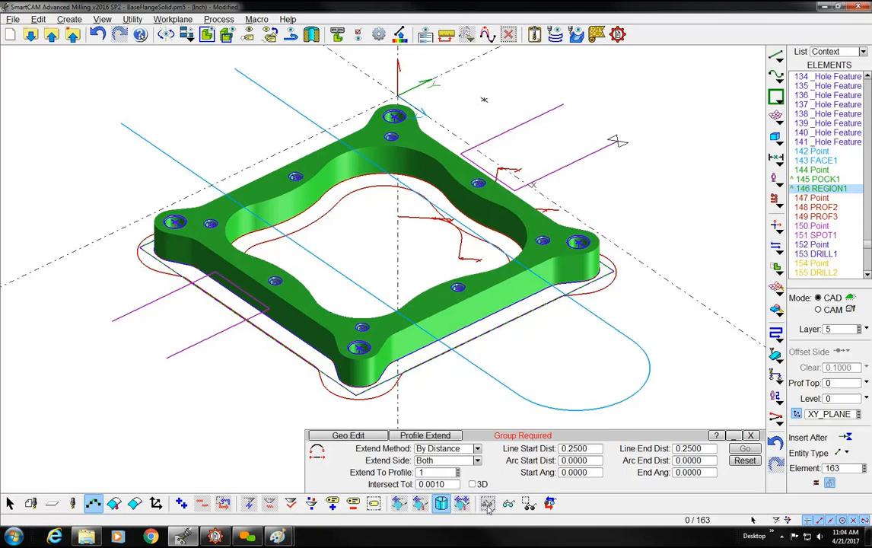
pyautogui.click(551, 504)
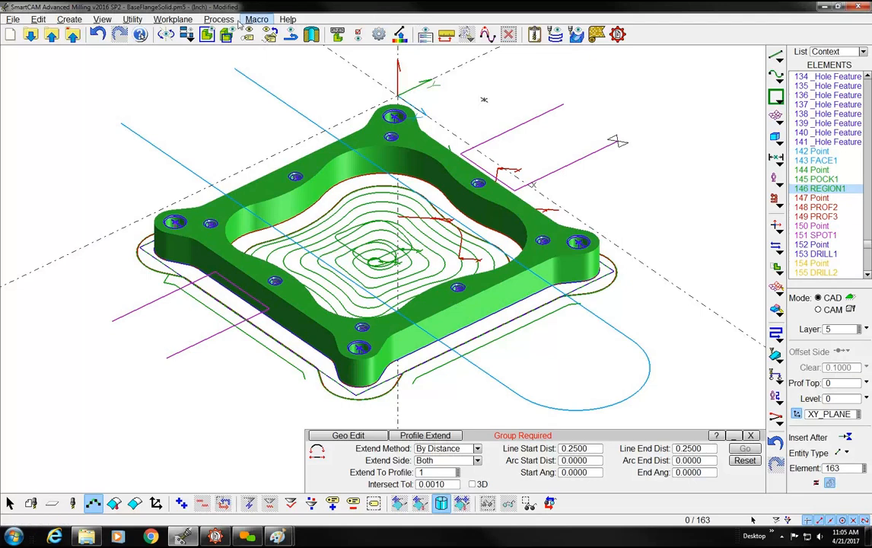
# Look at the View Filters settings for the graphics view and for the list view without changing them
pyautogui.click(100, 20)
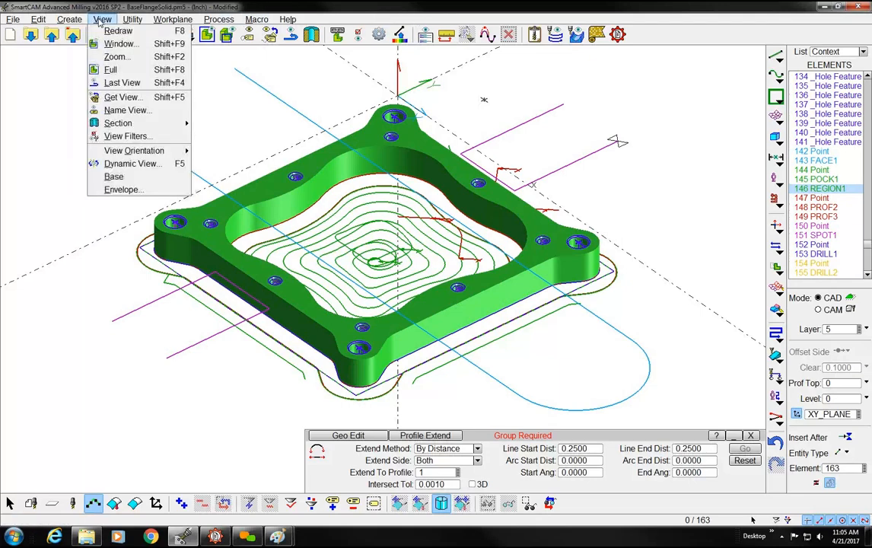
pyautogui.click(113, 136)
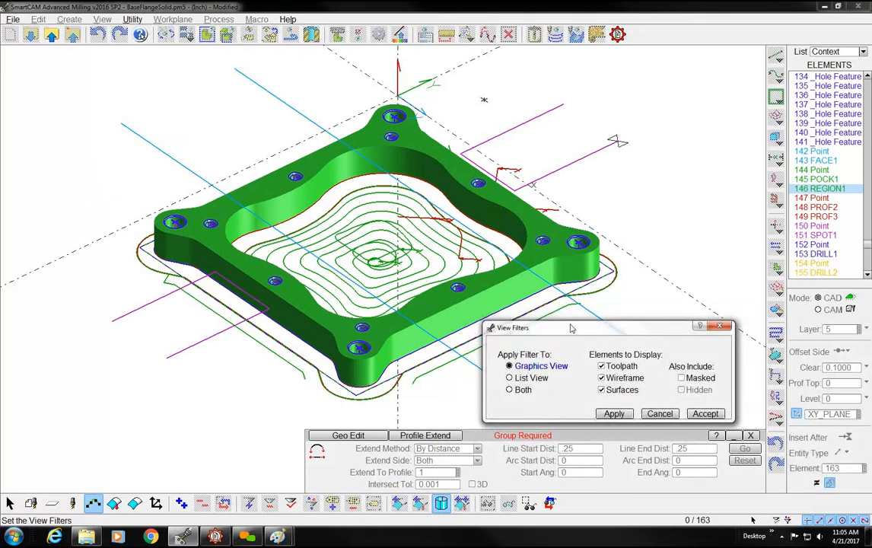
pyautogui.moveTo(568, 332); pyautogui.dragTo(447, 304)
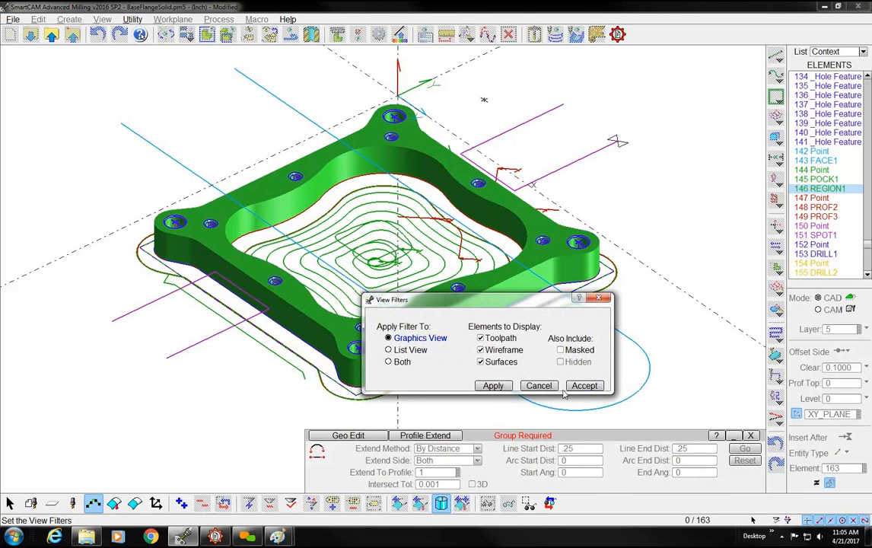
pyautogui.click(539, 387)
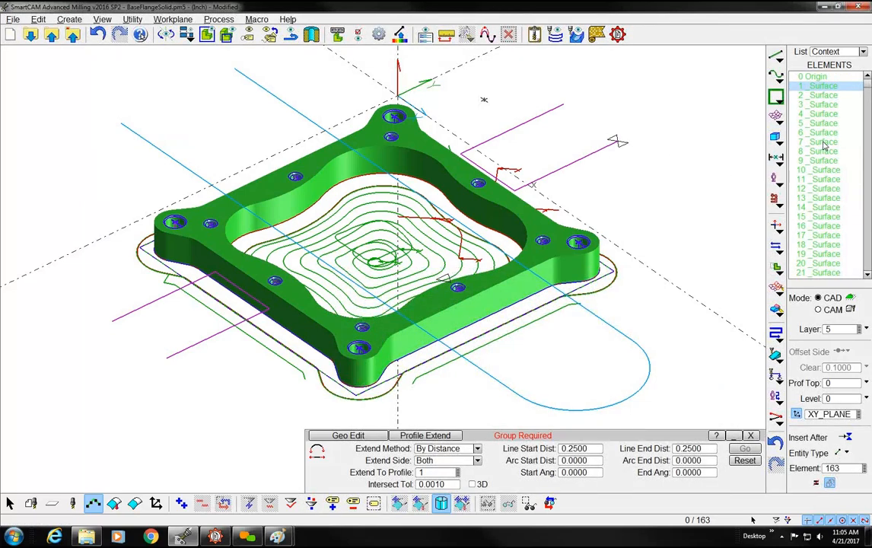
pyautogui.rightClick(824, 145)
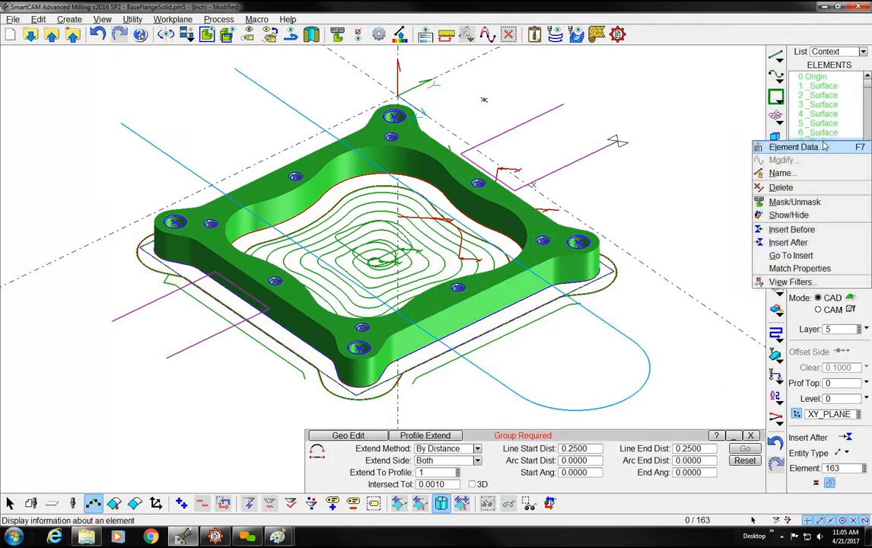
pyautogui.click(790, 282)
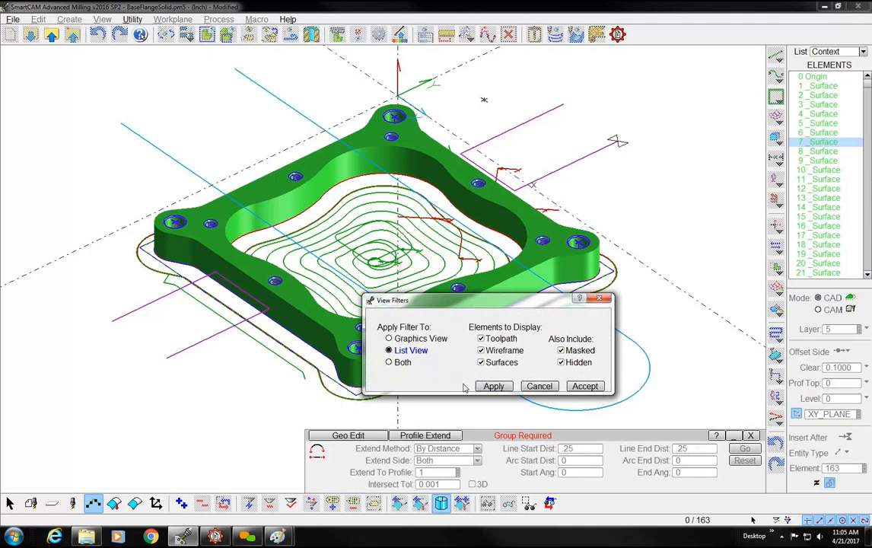
pyautogui.click(545, 388)
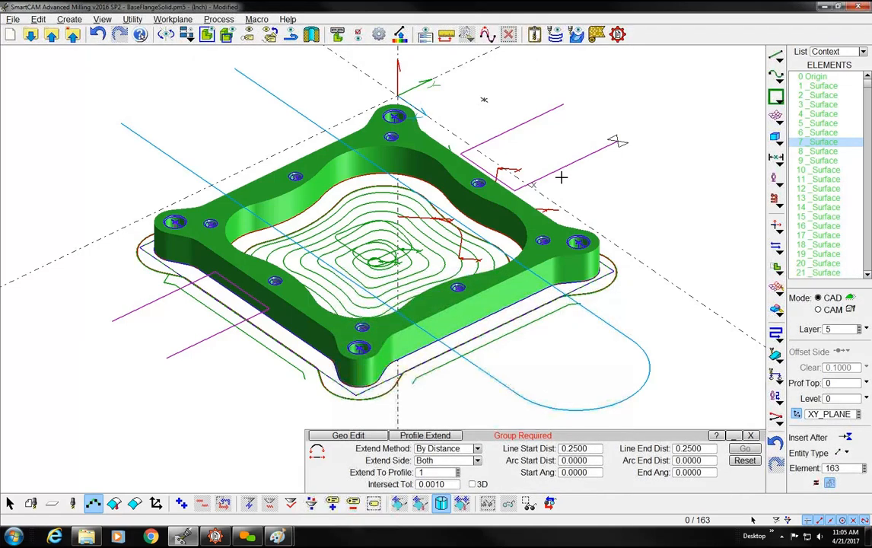
# Set the View Filters for the list view to exclude surfaces while keeping toolpath, wireframe, masked and hidden elements
pyautogui.rightClick(558, 137)
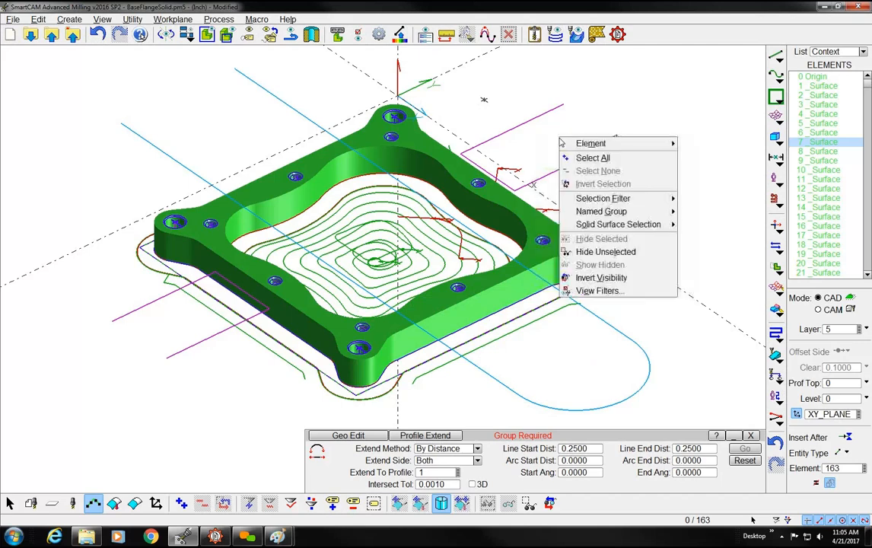
pyautogui.click(587, 291)
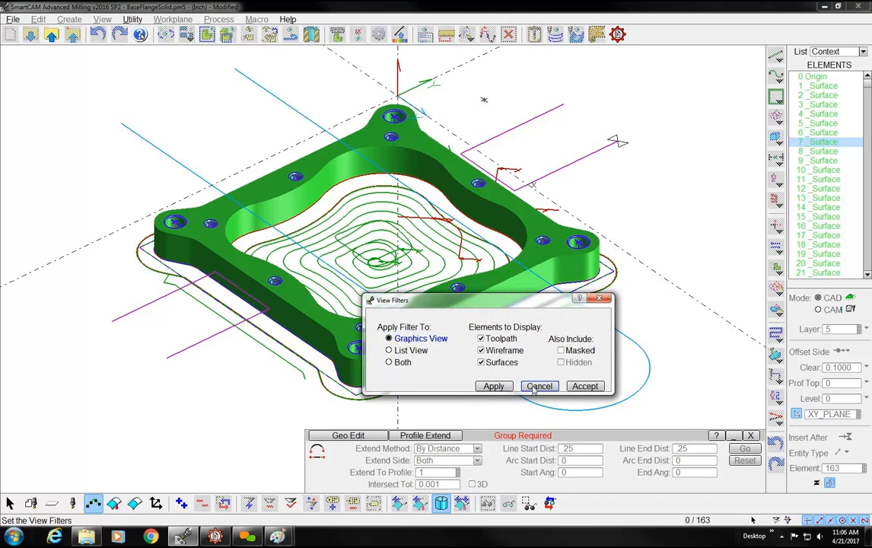
pyautogui.click(389, 351)
pyautogui.click(584, 386)
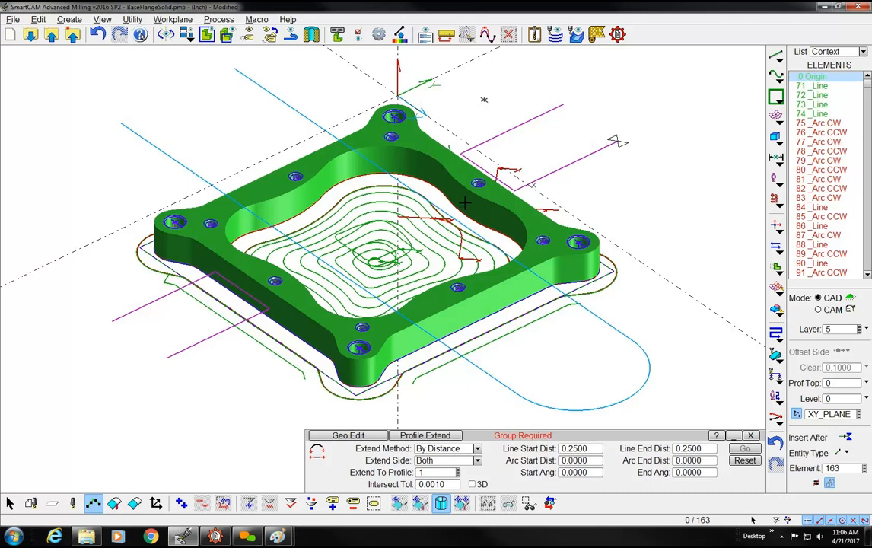
# Exclude hidden elements from the list view, and isolate the FACE1 profile by hiding everything unselected
pyautogui.rightClick(827, 181)
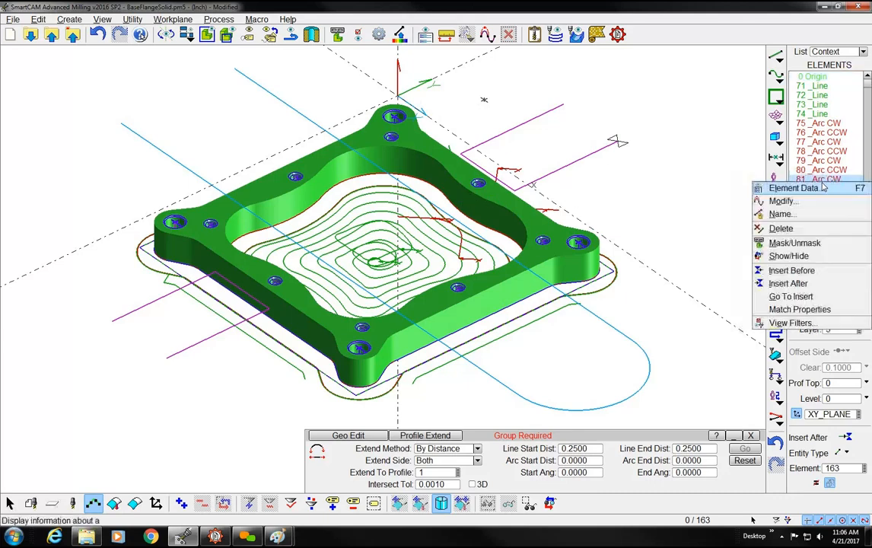
pyautogui.click(790, 323)
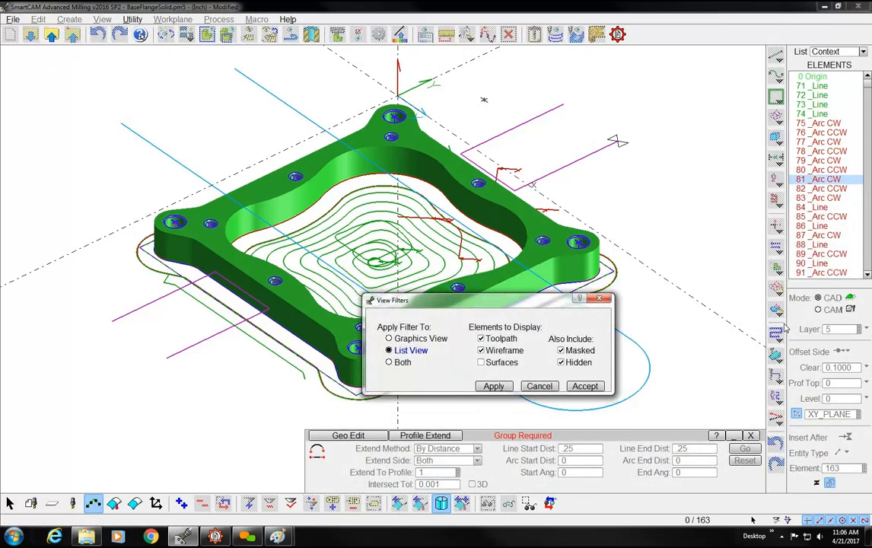
pyautogui.click(562, 363)
pyautogui.click(585, 386)
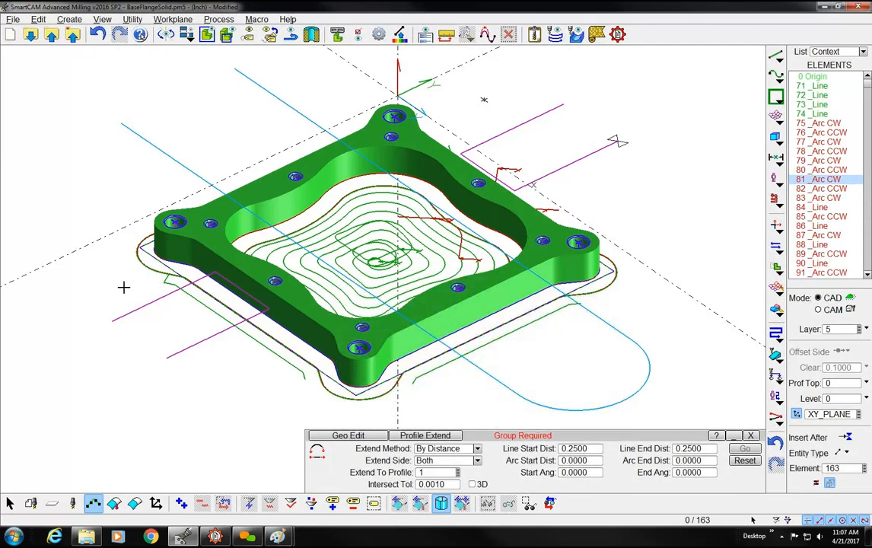
pyautogui.click(160, 144)
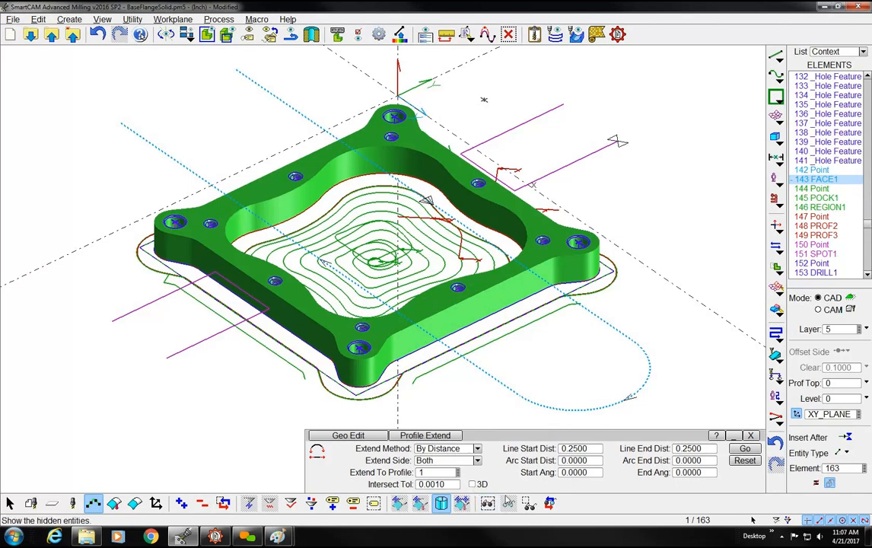
pyautogui.click(529, 504)
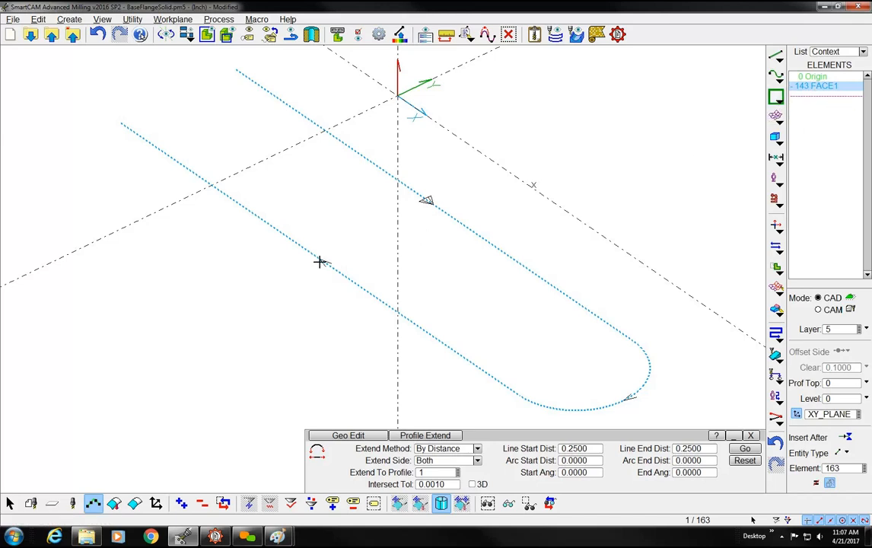
# Include hidden elements in the list view again, then show all hidden elements and clear the selection
pyautogui.rightClick(816, 165)
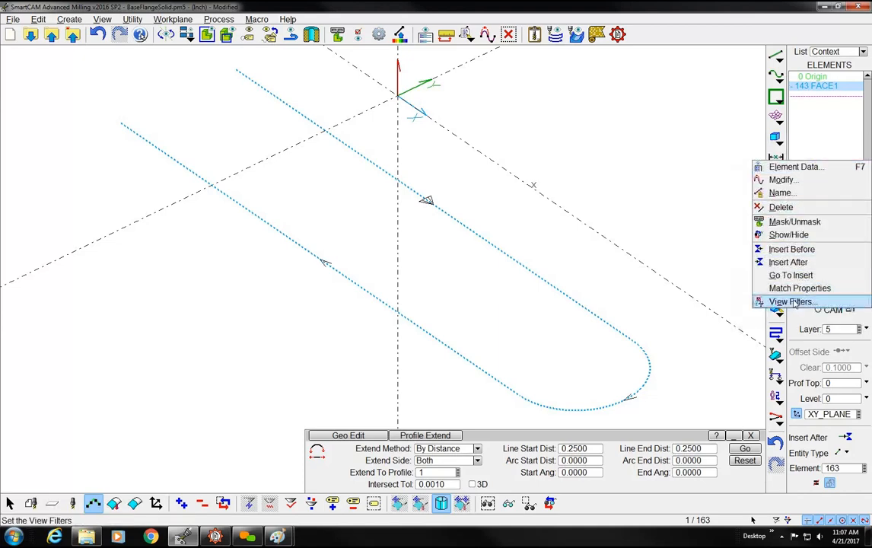
pyautogui.click(792, 302)
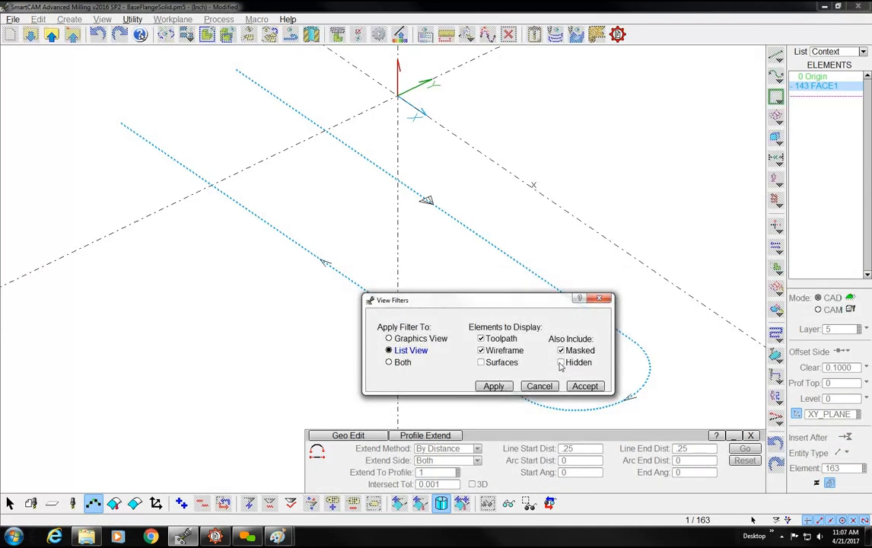
pyautogui.click(561, 363)
pyautogui.click(582, 386)
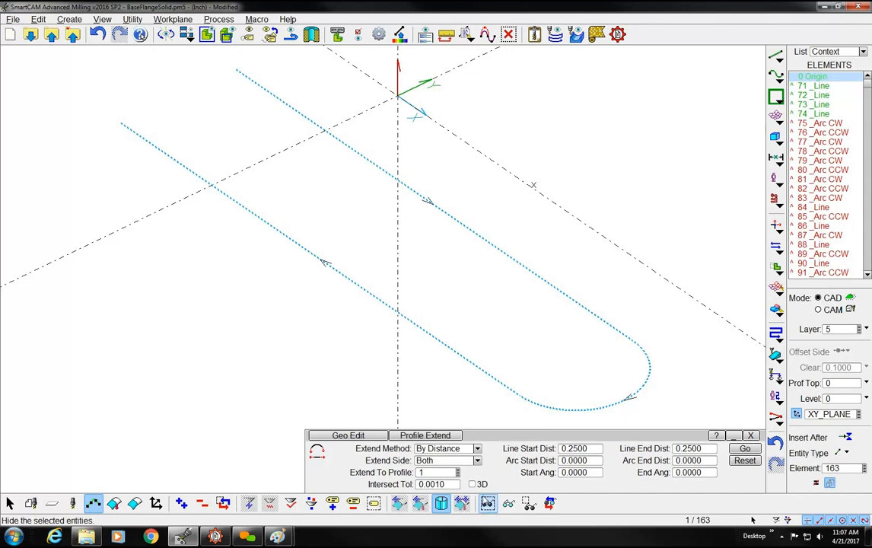
pyautogui.click(509, 502)
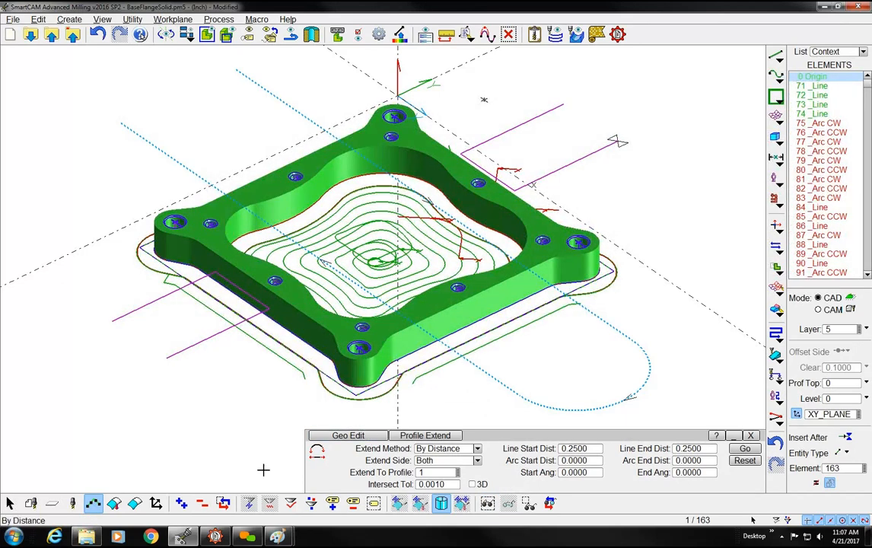
pyautogui.click(203, 505)
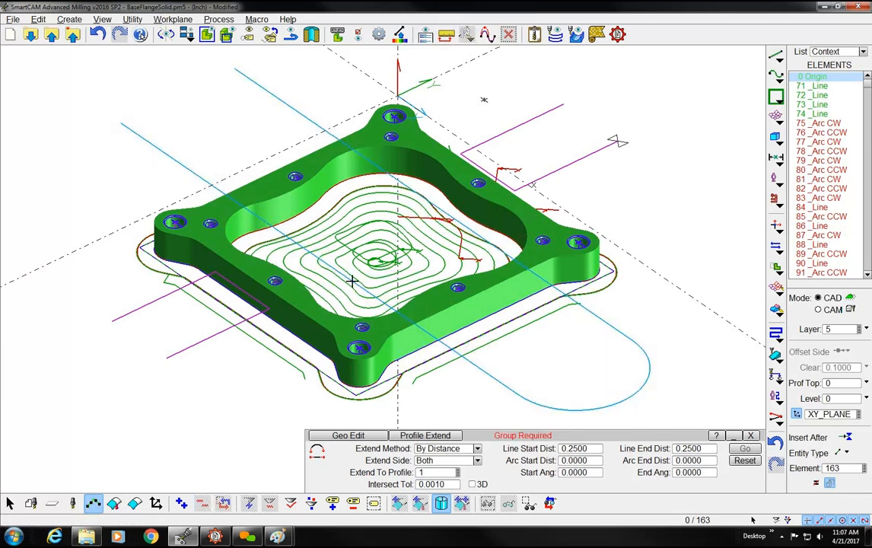
# Exclude masked elements from the list view with the View Filters
pyautogui.rightClick(753, 177)
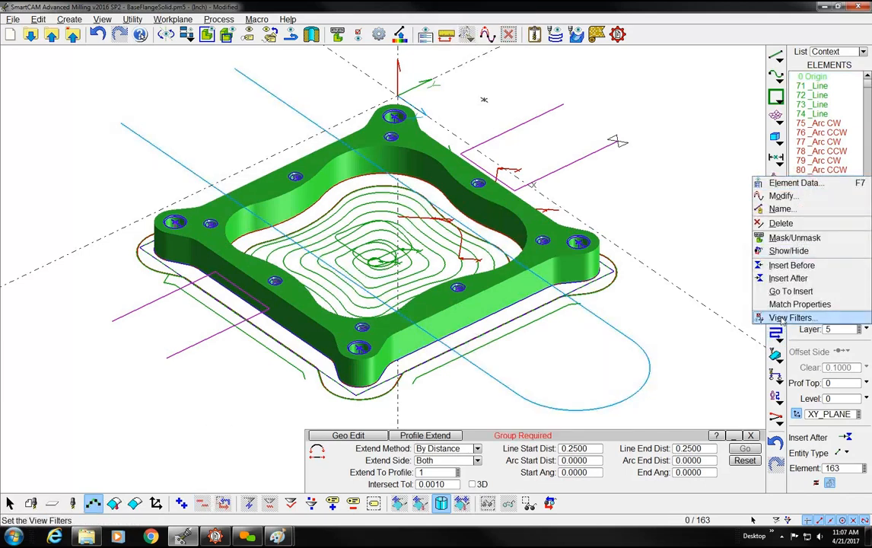
pyautogui.click(790, 317)
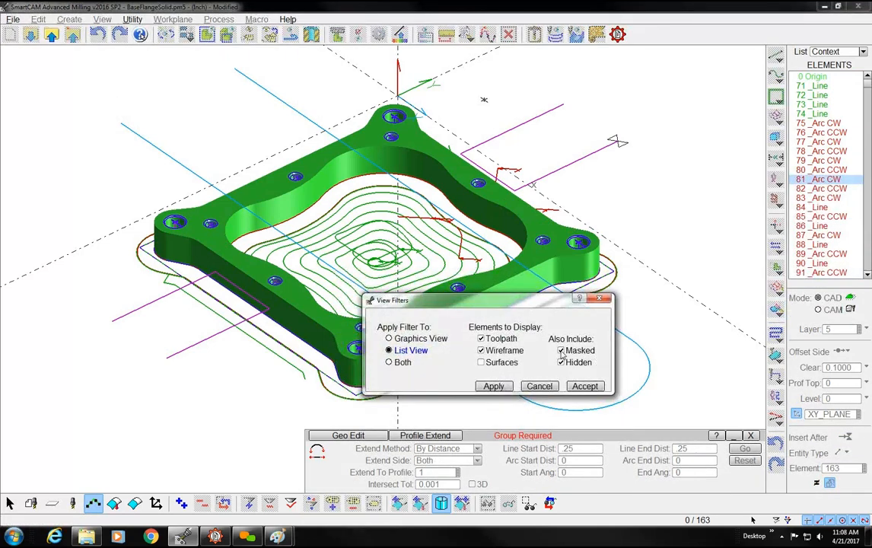
pyautogui.click(561, 351)
pyautogui.click(580, 386)
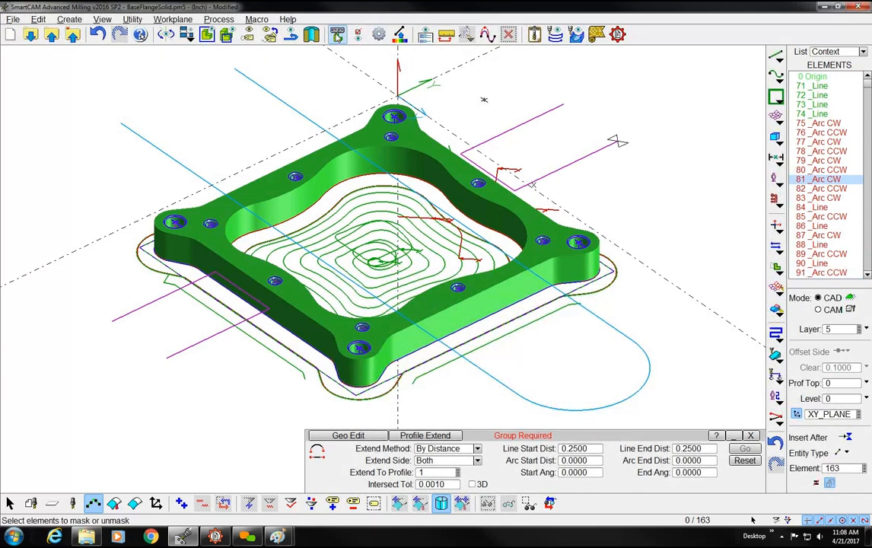
# Mask the elements of all steps, close the Mask/Unmask settings and check the element list down to its end
pyautogui.click(337, 34)
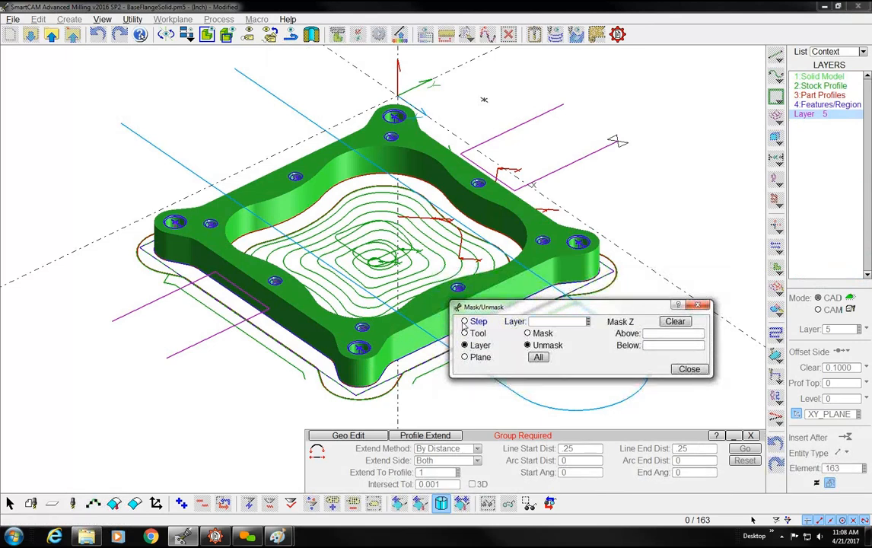
pyautogui.click(464, 321)
pyautogui.click(527, 333)
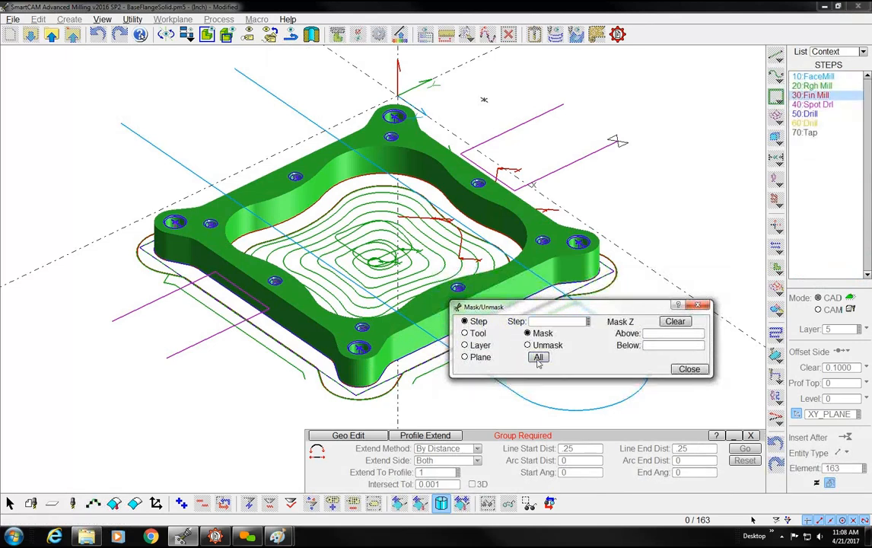
pyautogui.click(538, 357)
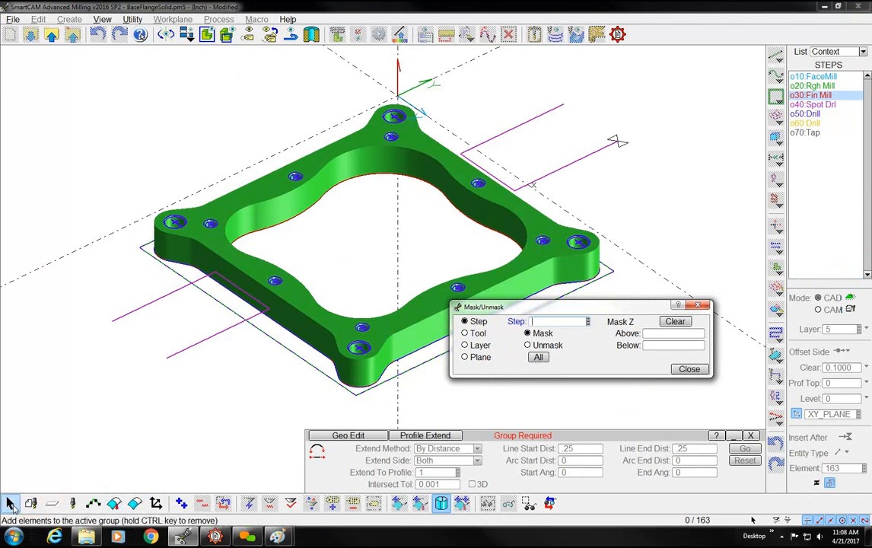
pyautogui.click(687, 369)
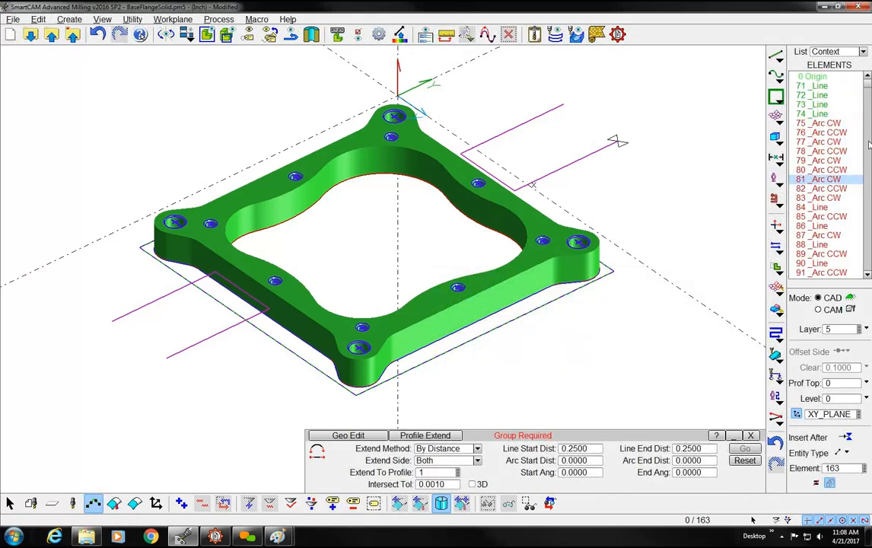
pyautogui.click(869, 176)
pyautogui.click(868, 177)
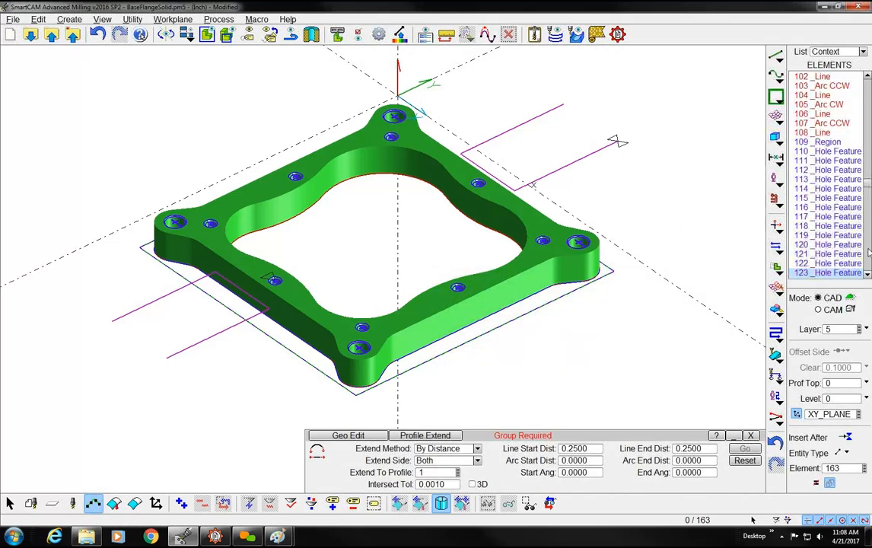
pyautogui.click(868, 272)
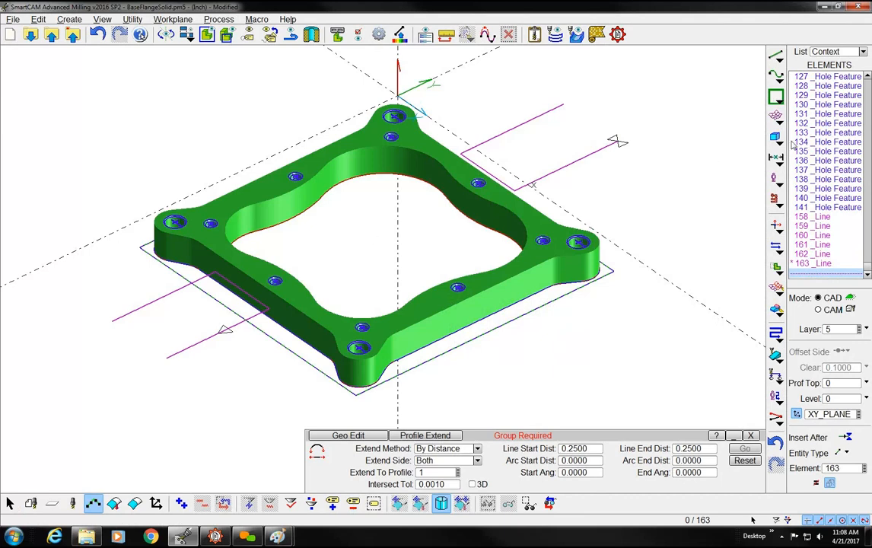
# Include masked elements in the list view with the View Filters and check the element list down to its end
pyautogui.rightClick(821, 151)
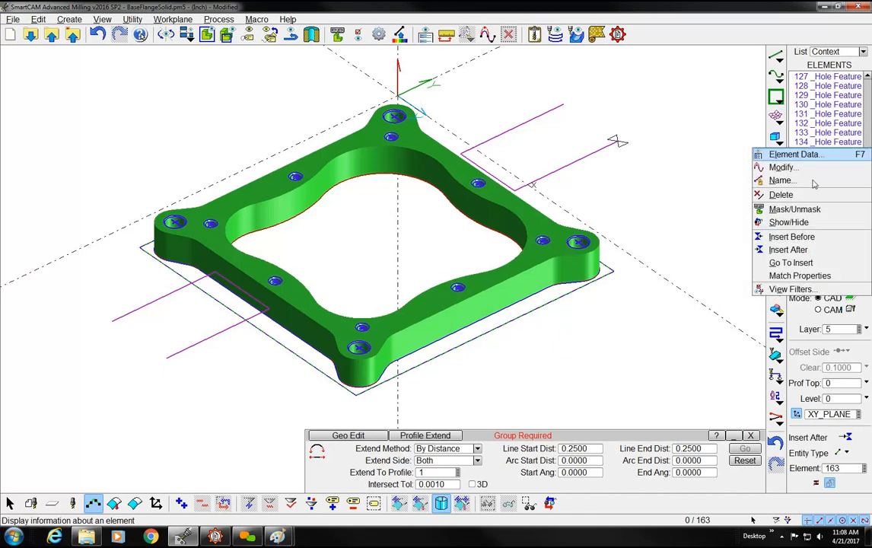
pyautogui.click(790, 289)
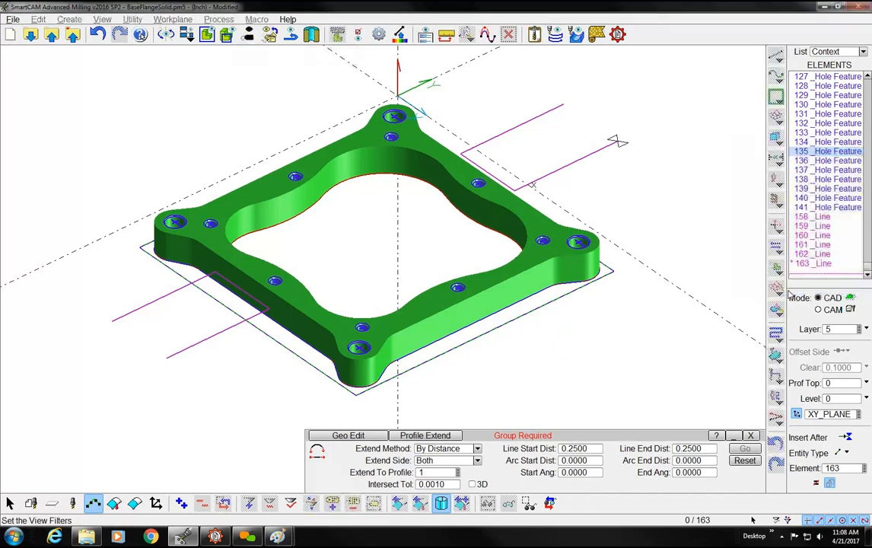
pyautogui.click(561, 351)
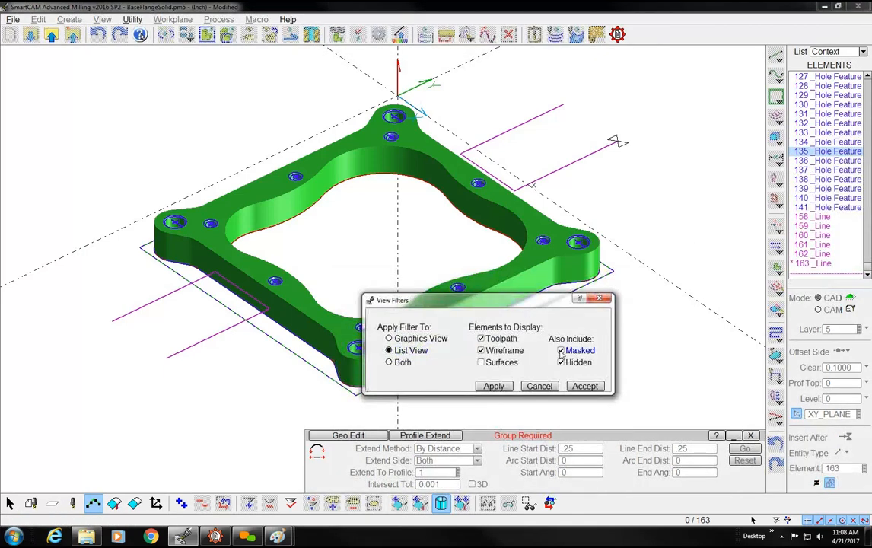
pyautogui.click(585, 386)
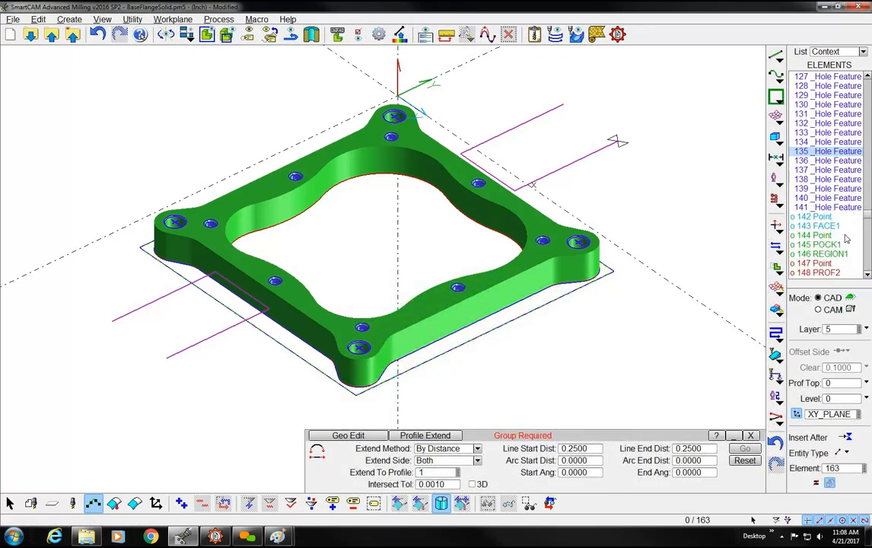
pyautogui.scroll(-5, 838, 229)
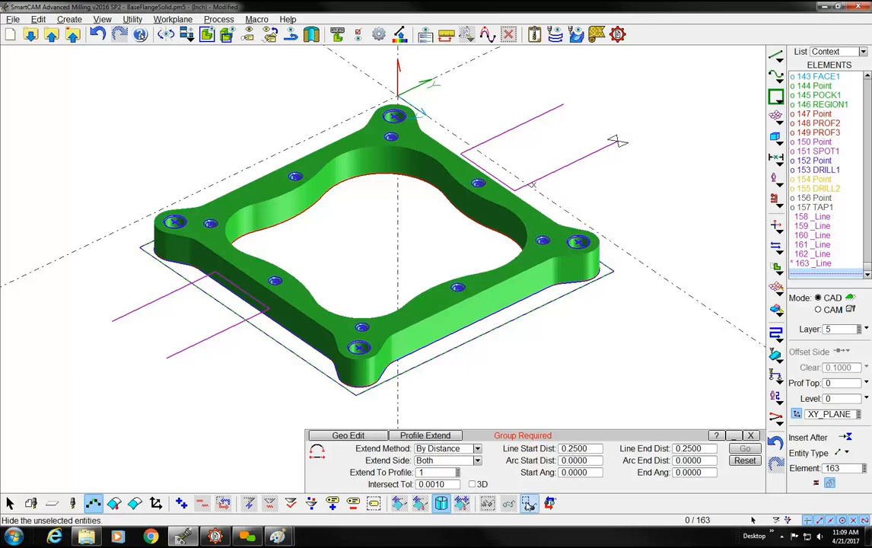
# Hide all unselected elements with nothing selected, and include masked elements in the graphics view with the View Filters
pyautogui.click(509, 503)
pyautogui.rightClick(420, 218)
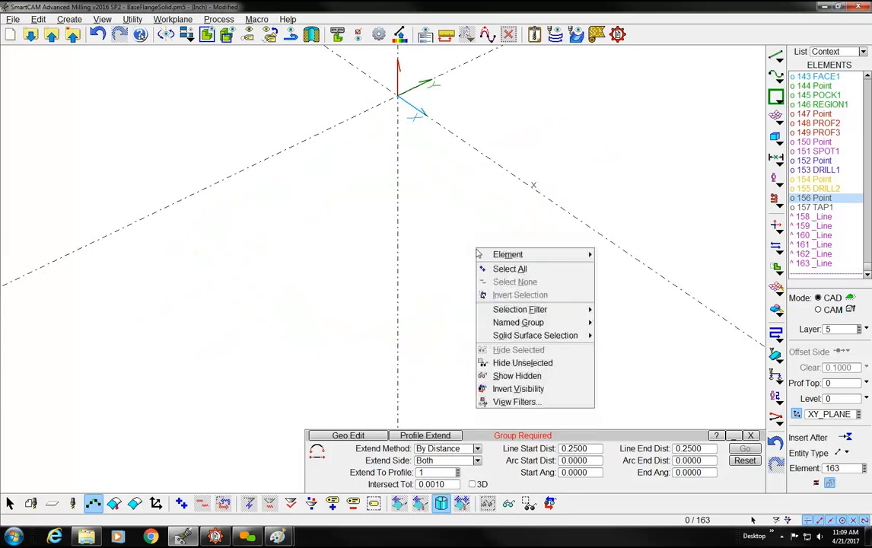
pyautogui.click(459, 359)
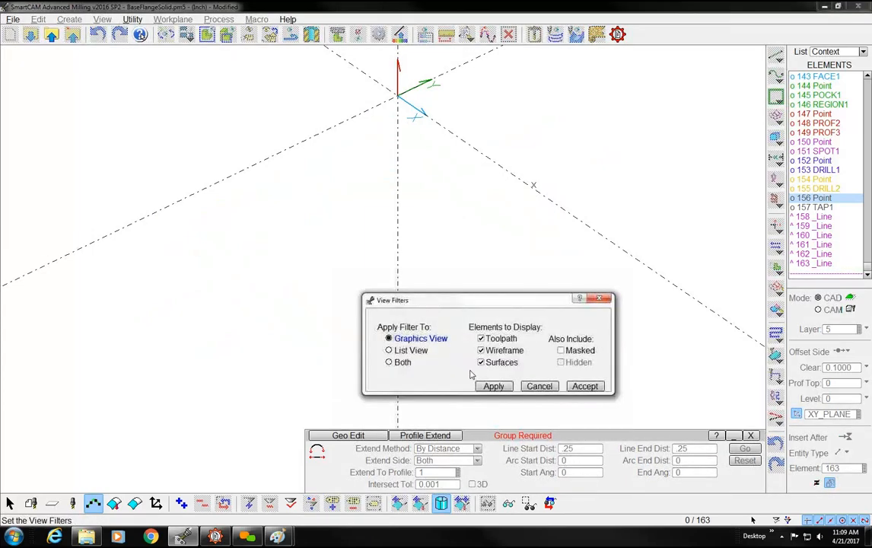
pyautogui.click(584, 387)
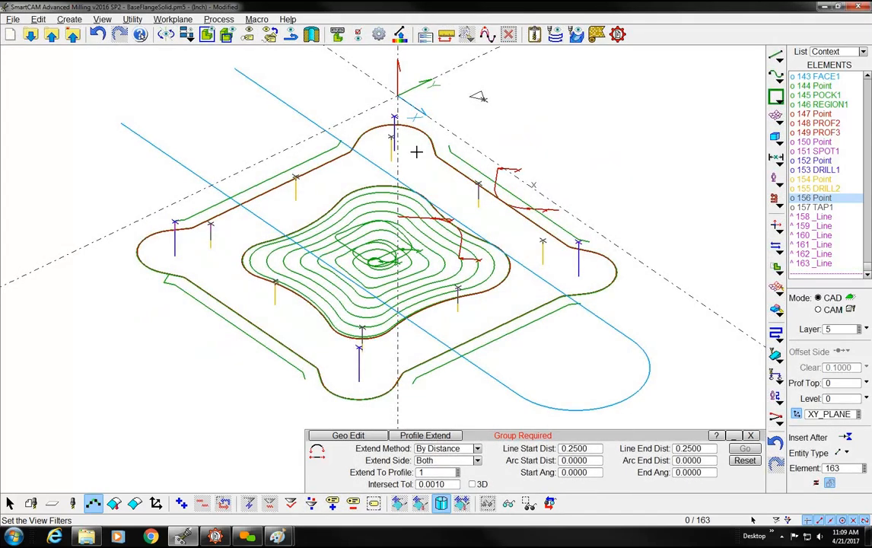
# Unmask the elements of all steps, close the Mask/Unmask settings and make all hidden elements visible again
pyautogui.click(311, 34)
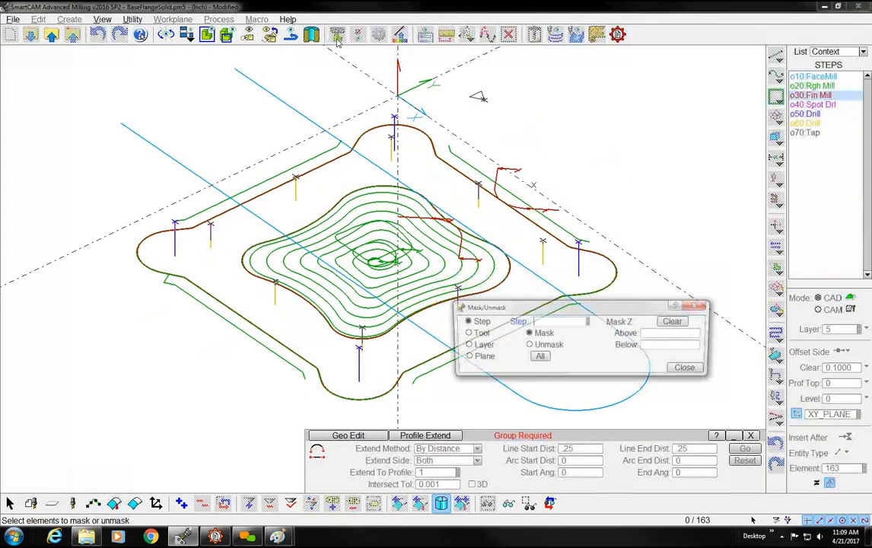
pyautogui.click(528, 345)
pyautogui.click(538, 357)
pyautogui.click(688, 368)
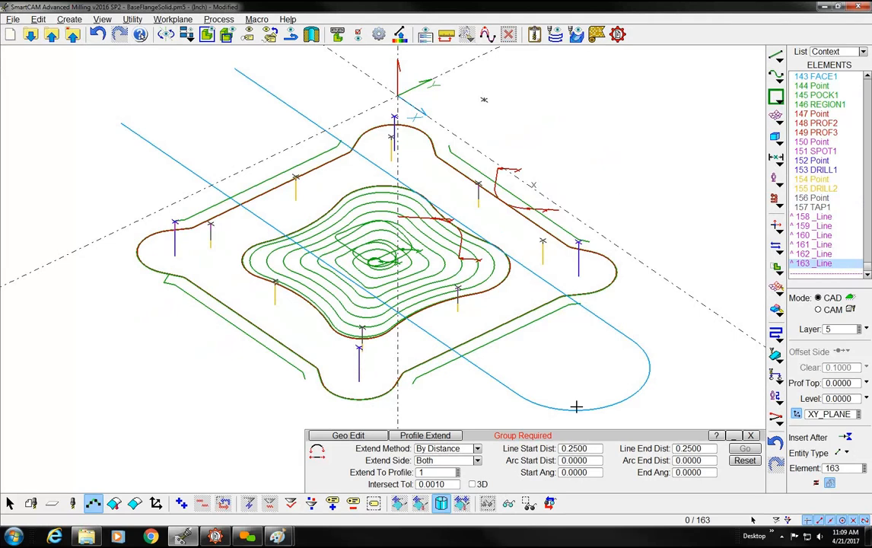
pyautogui.click(462, 503)
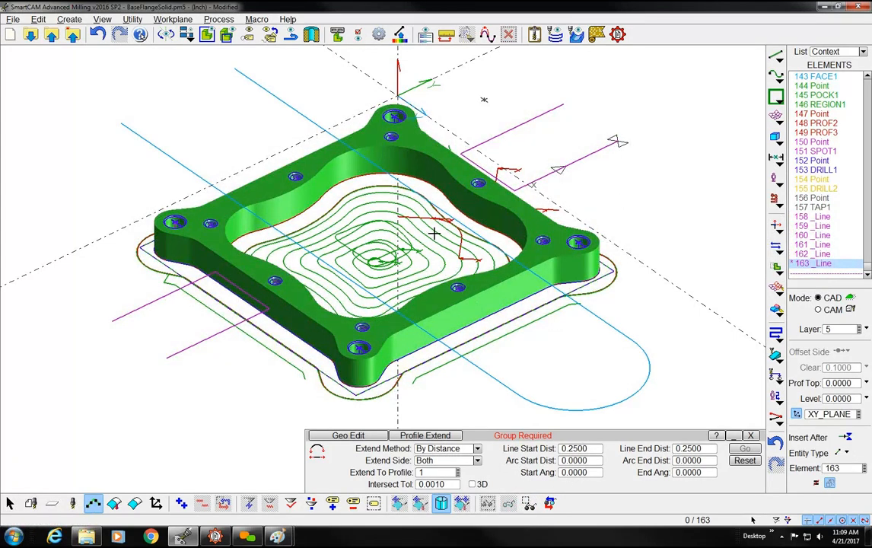
# Exclude toolpath and wireframe elements from the graphics view with the View Filters, keeping surfaces and masked elements included
pyautogui.rightClick(401, 200)
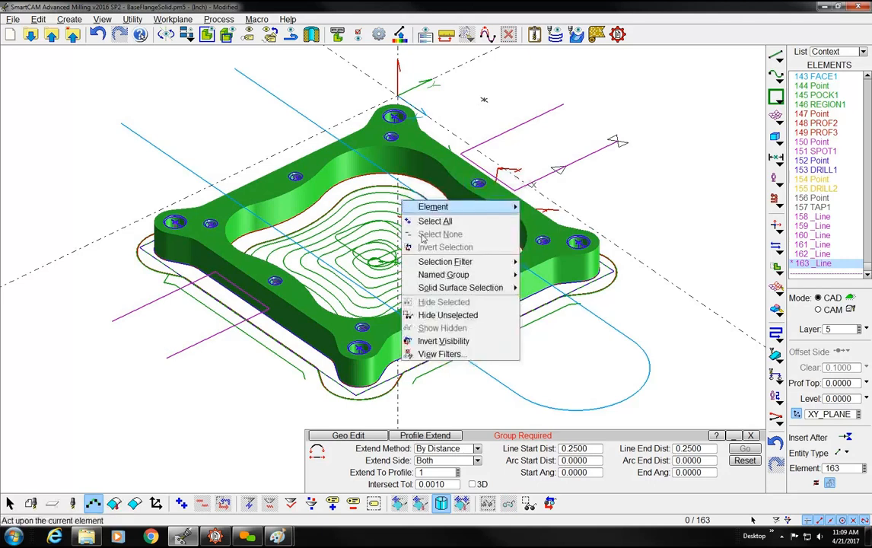
pyautogui.click(437, 355)
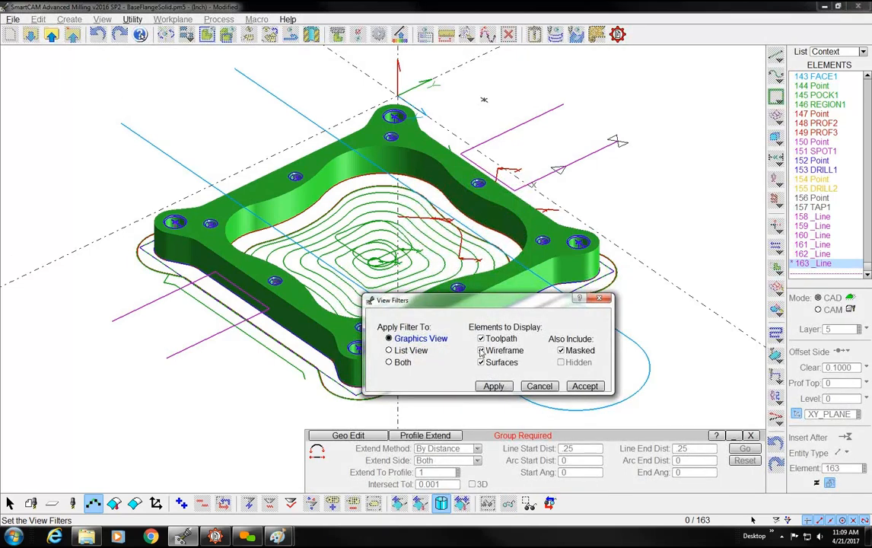
pyautogui.click(481, 339)
pyautogui.click(493, 386)
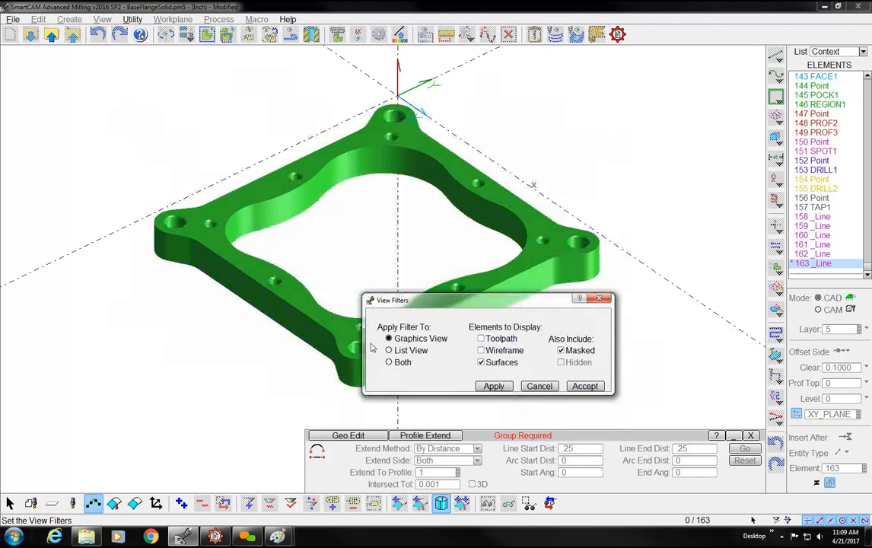
pyautogui.click(584, 386)
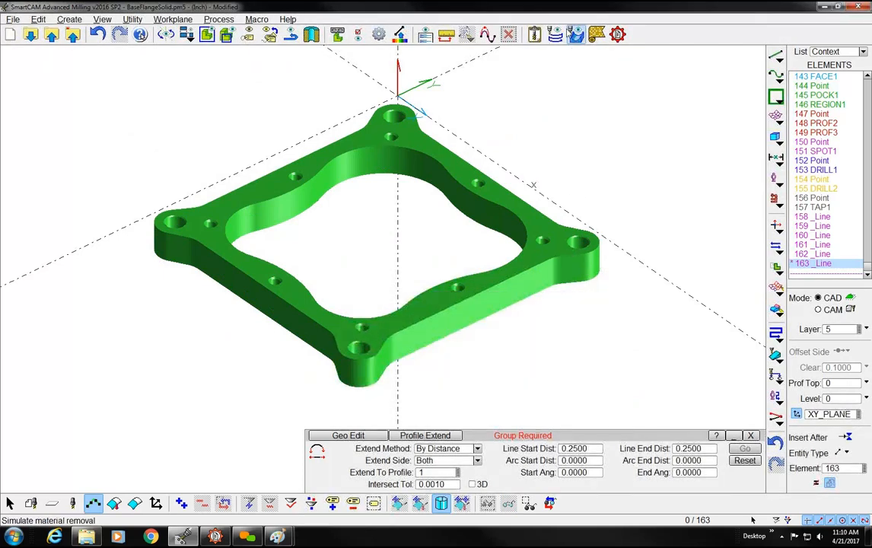
# Simulate the toolpaths of the entire model with ShowPath at speed 4, and pause the animation during step 20
pyautogui.click(556, 38)
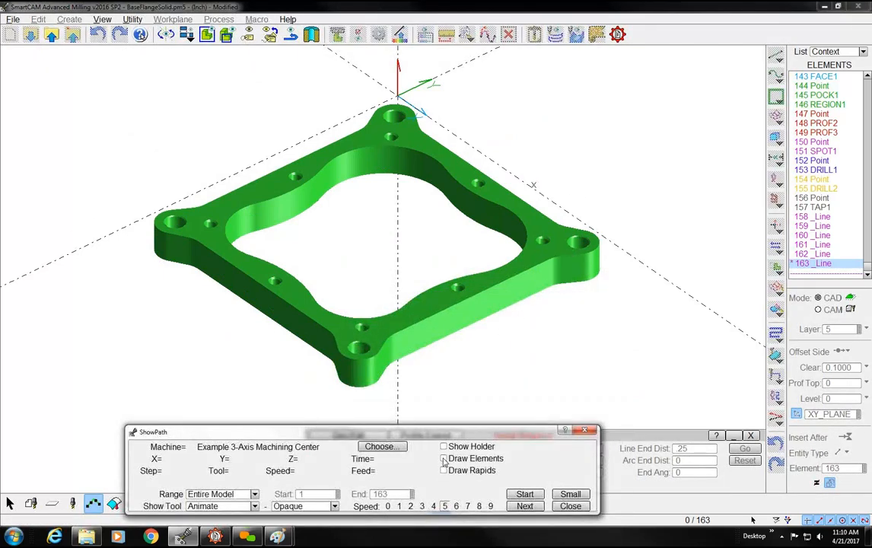
pyautogui.click(433, 506)
pyautogui.click(524, 494)
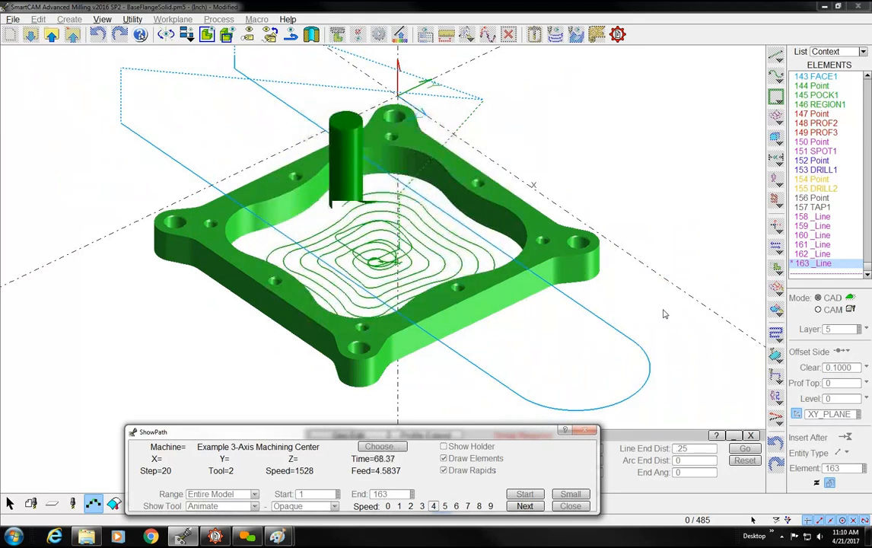
pyautogui.press('0')
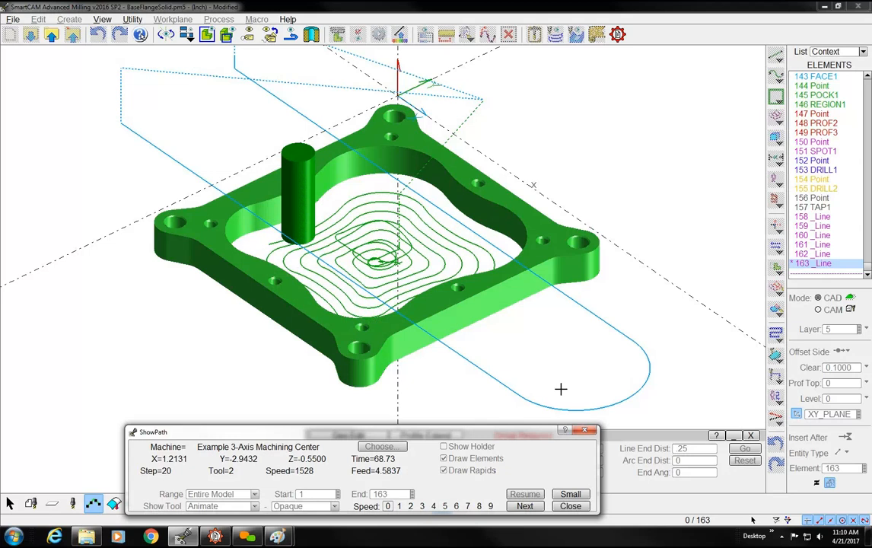
# Resume the ShowPath animation at speed 4, pause it again during step 20 and clear the drawn paths
pyautogui.click(433, 506)
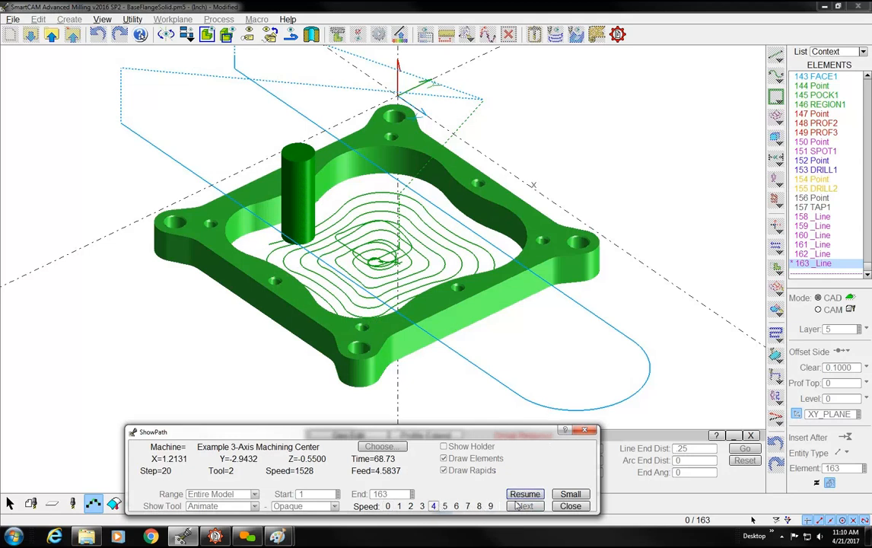
pyautogui.click(525, 495)
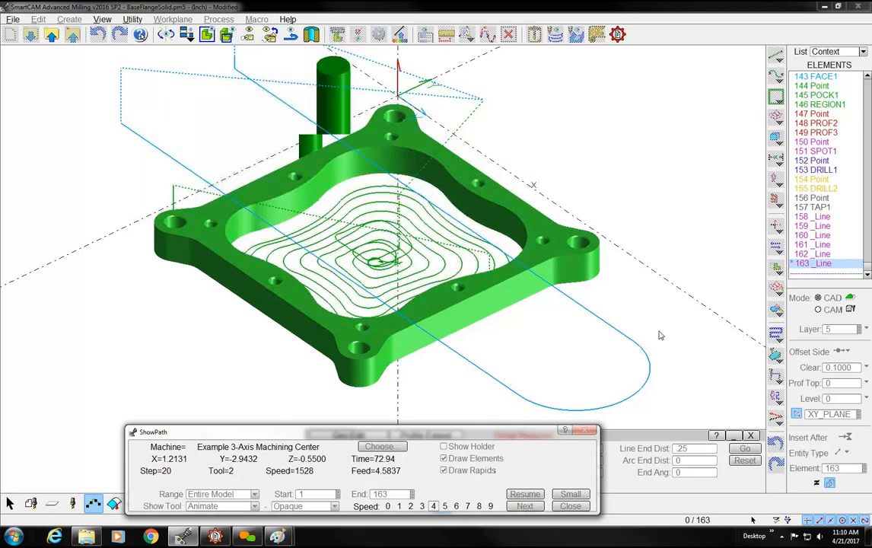
pyautogui.press('0')
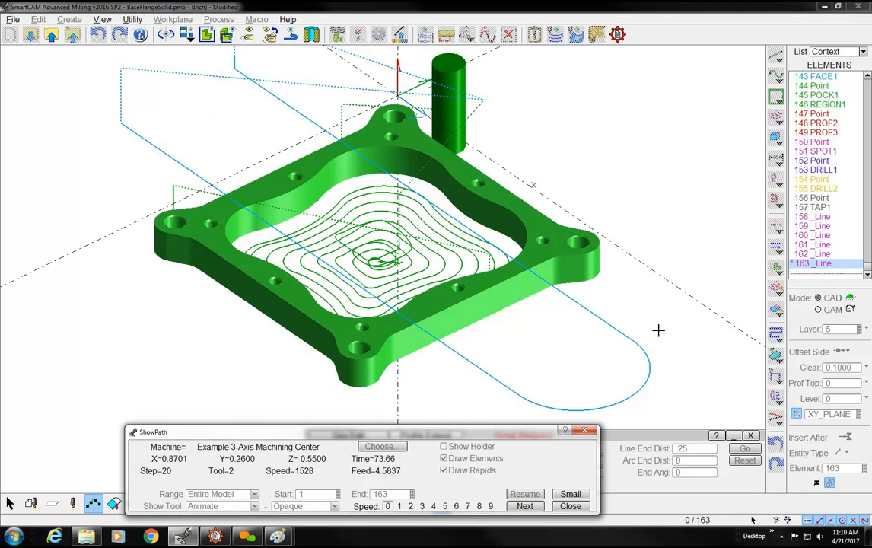
pyautogui.press('Escape')
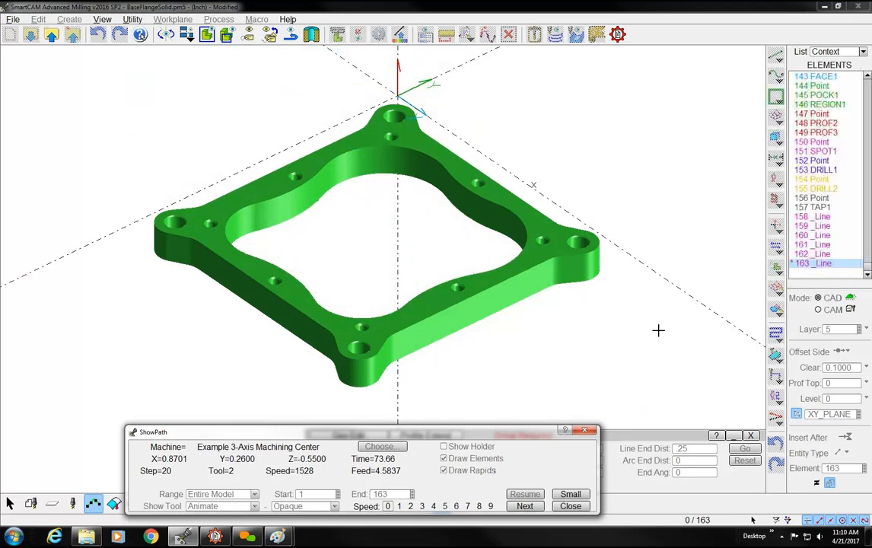
# Resume the ShowPath animation at speed 4, raise the speed to 6 during step 40, and close ShowPath after the last step
pyautogui.click(433, 506)
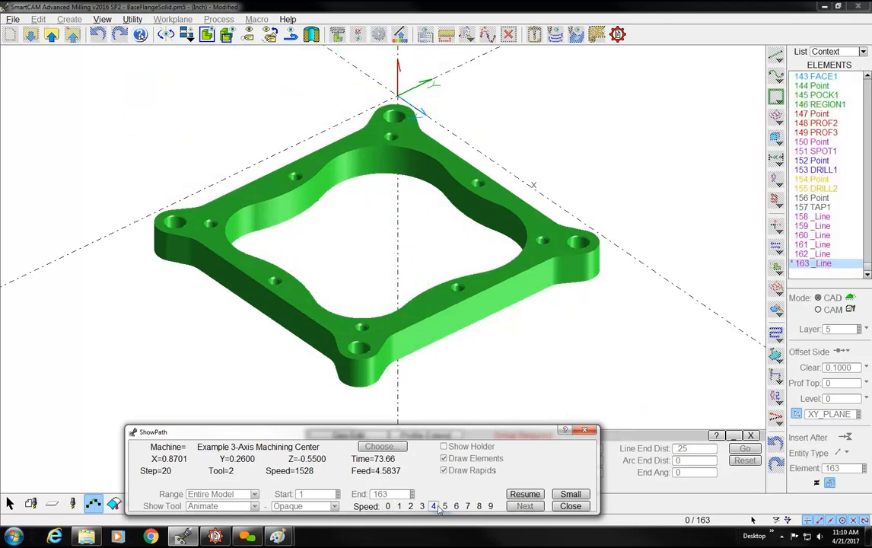
pyautogui.click(525, 495)
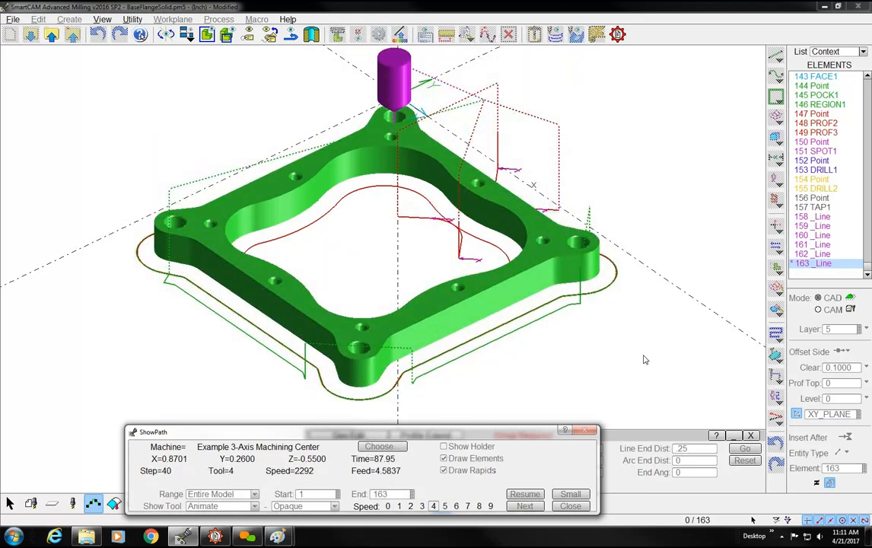
pyautogui.press('6')
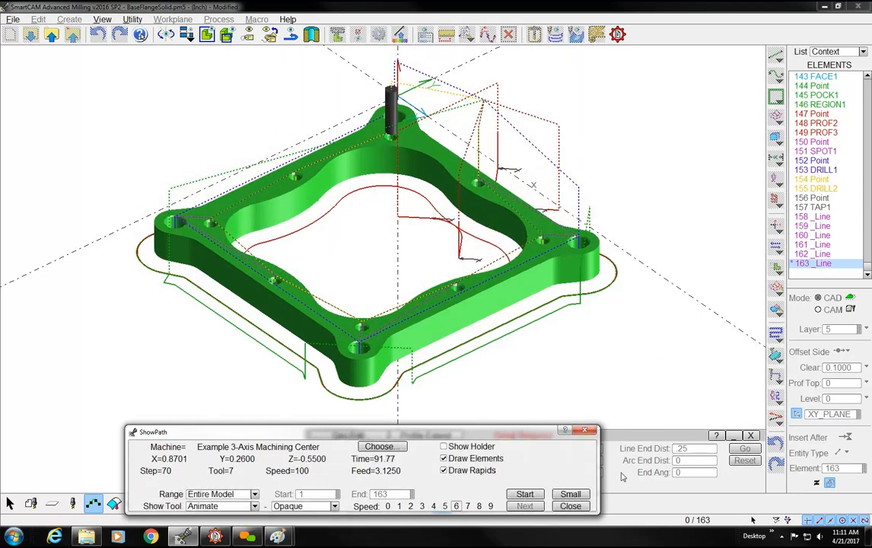
pyautogui.click(570, 506)
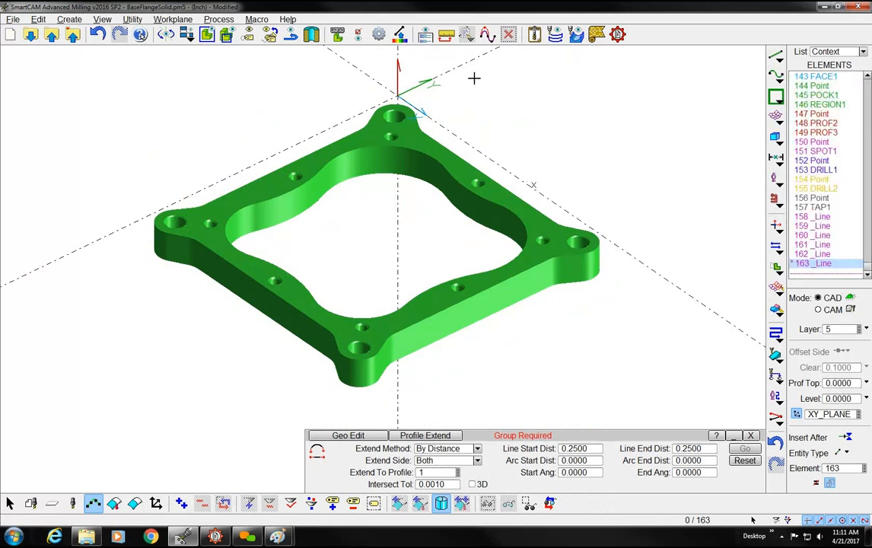
# Include toolpath and wireframe elements in the graphics view again with the View Filters
pyautogui.rightClick(495, 156)
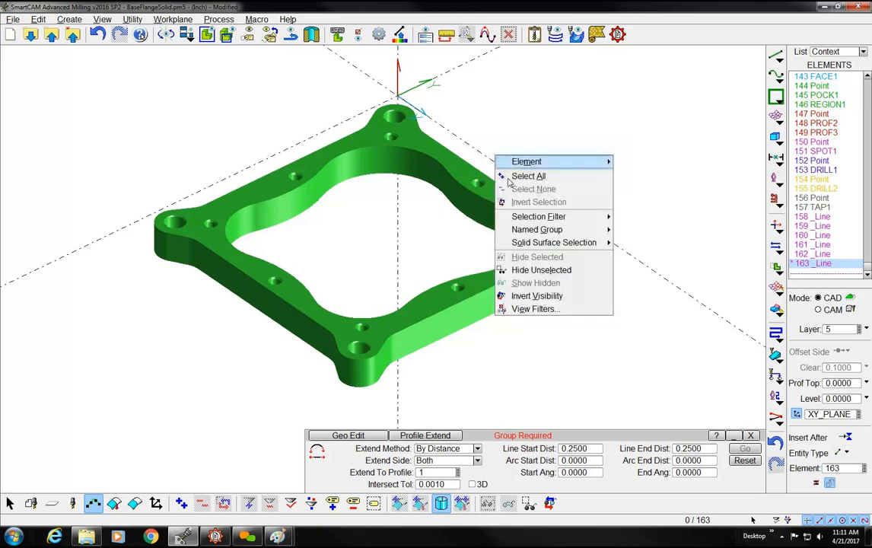
pyautogui.click(531, 309)
pyautogui.click(481, 338)
pyautogui.click(481, 350)
pyautogui.click(481, 350)
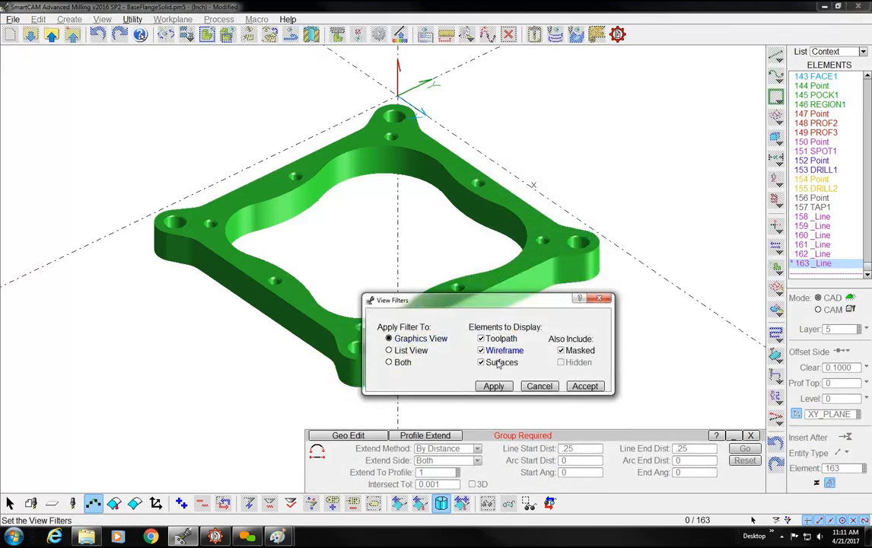
pyautogui.click(583, 385)
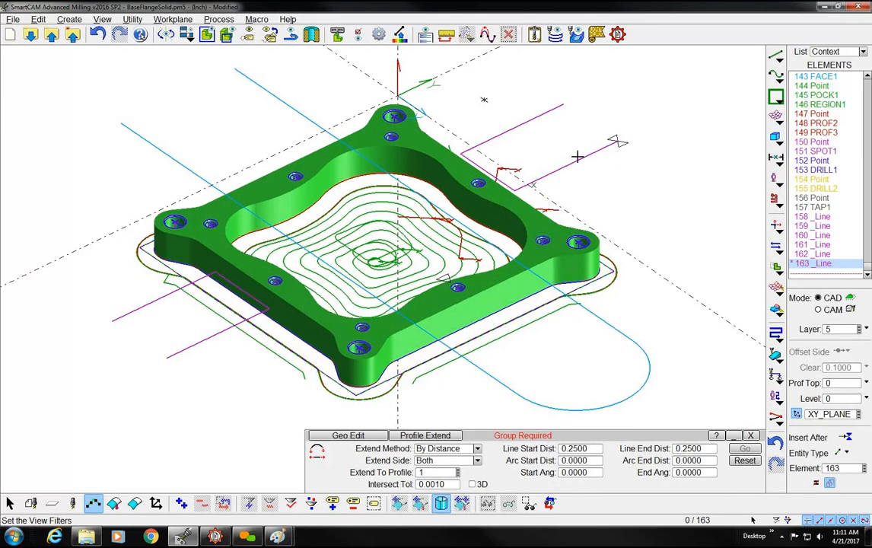
# Try the Name View options for TOP with Orientation included and Size set to Current, and close without saving
pyautogui.click(248, 34)
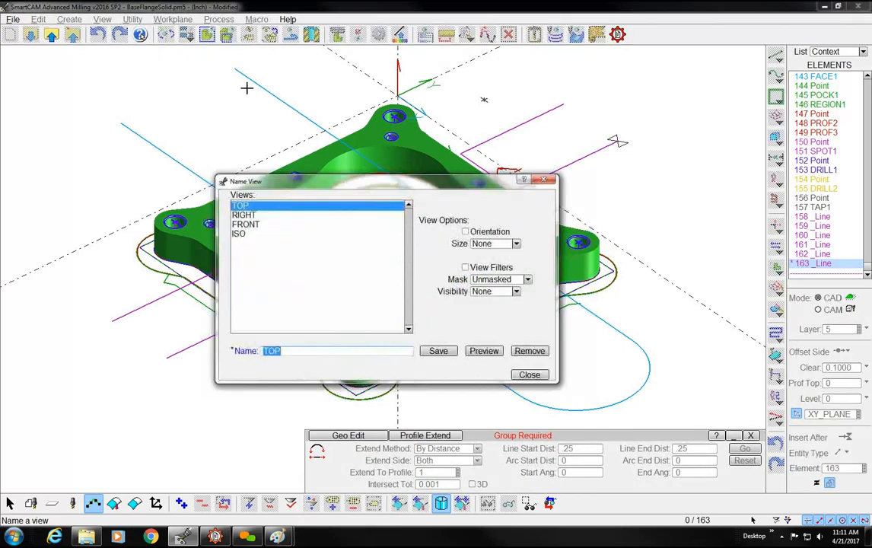
pyautogui.click(487, 243)
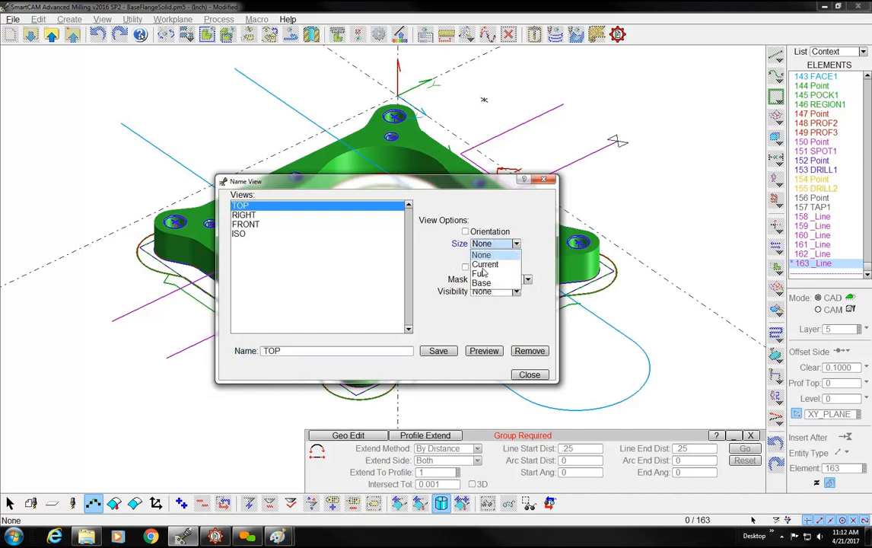
pyautogui.click(465, 232)
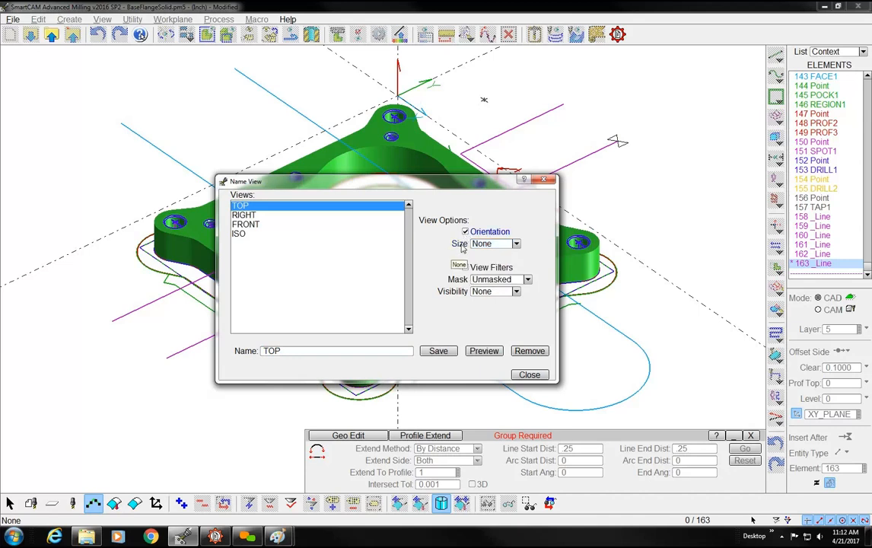
pyautogui.click(461, 245)
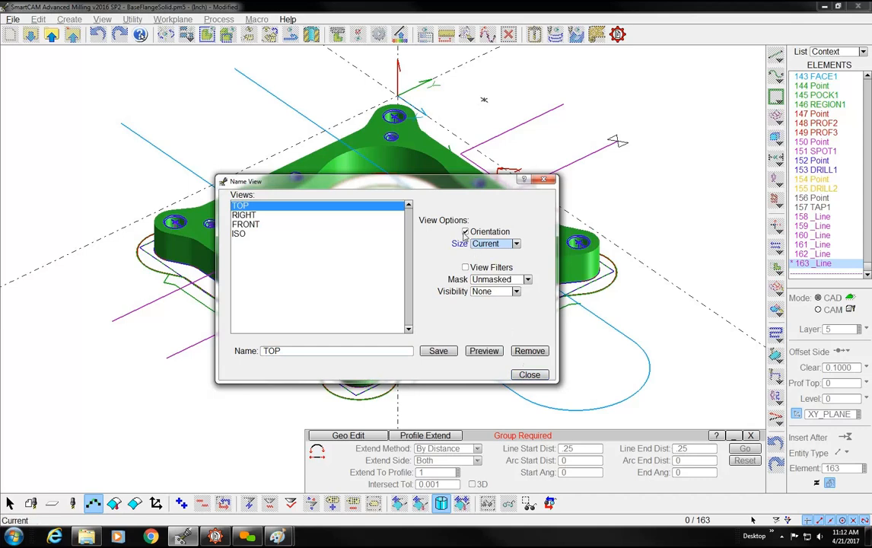
pyautogui.click(528, 375)
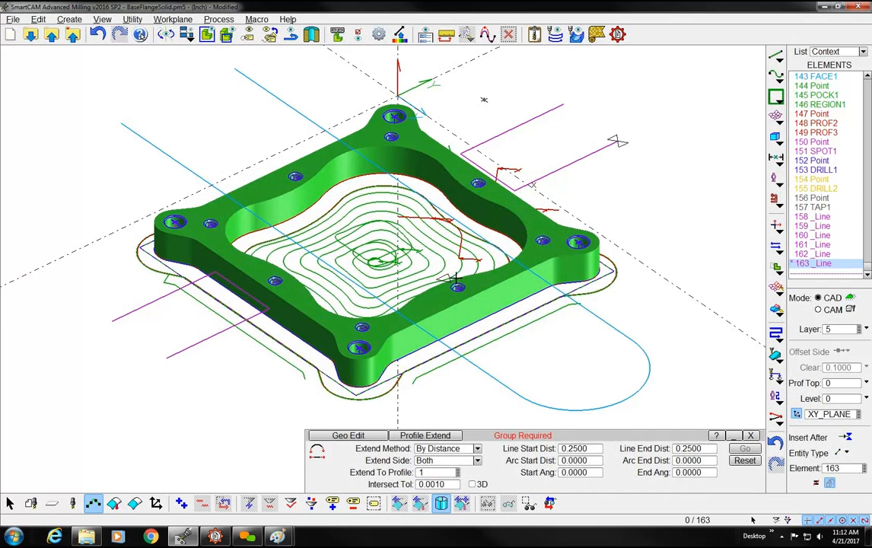
# Exclude toolpath and wireframe from the graphics view with the View Filters so only surfaces are displayed
pyautogui.rightClick(481, 247)
pyautogui.click(511, 405)
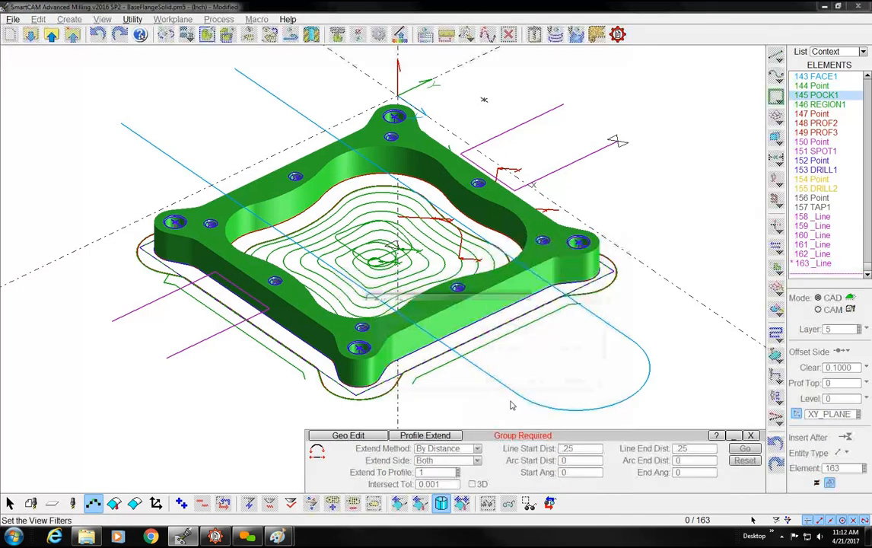
pyautogui.click(481, 339)
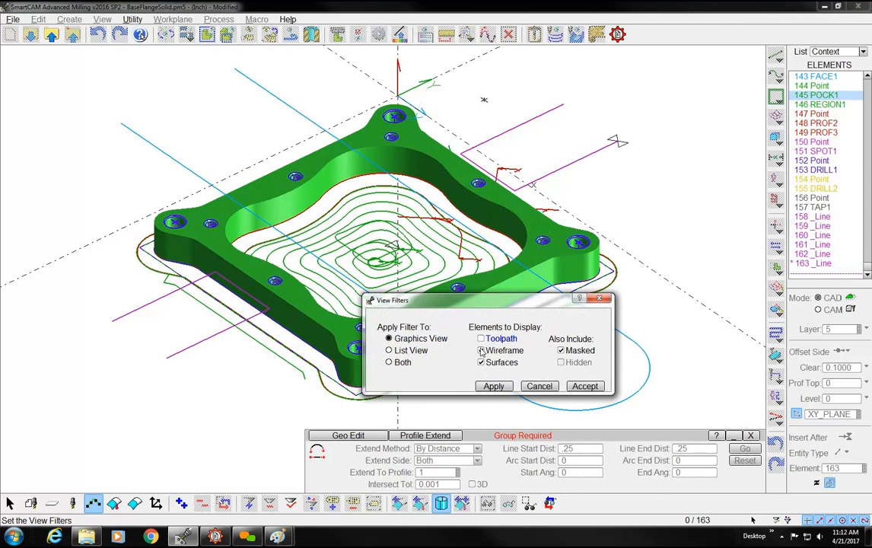
pyautogui.click(585, 386)
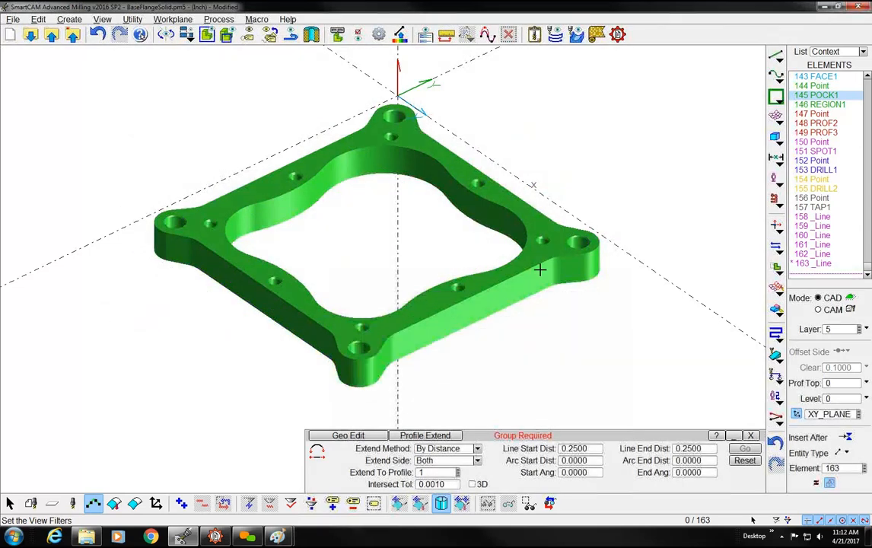
# Save the current display as a named view called SOLID- with Orientation, Current size and View Filters included
pyautogui.click(249, 35)
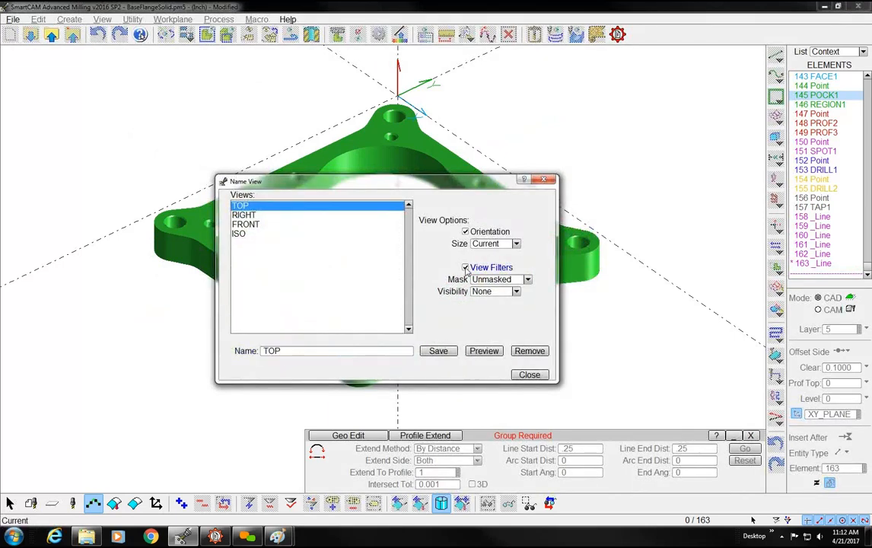
pyautogui.click(290, 351)
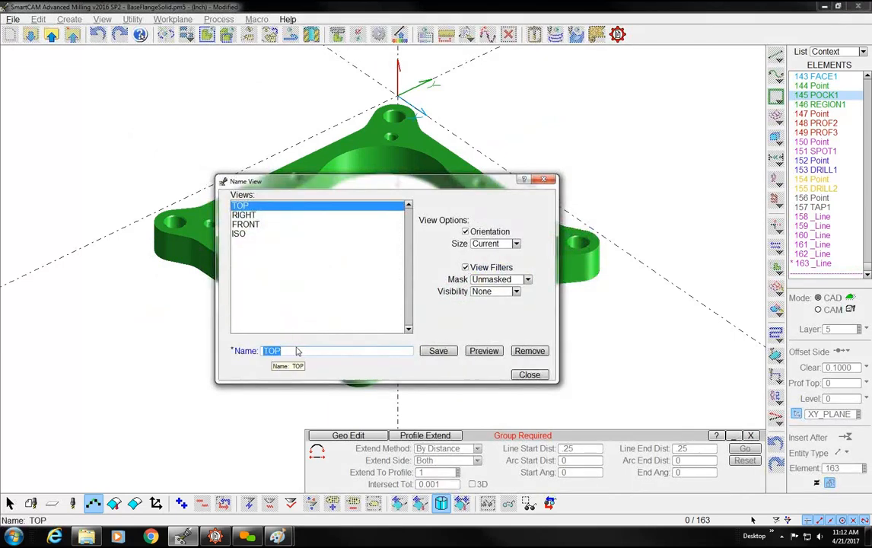
pyautogui.write('s')
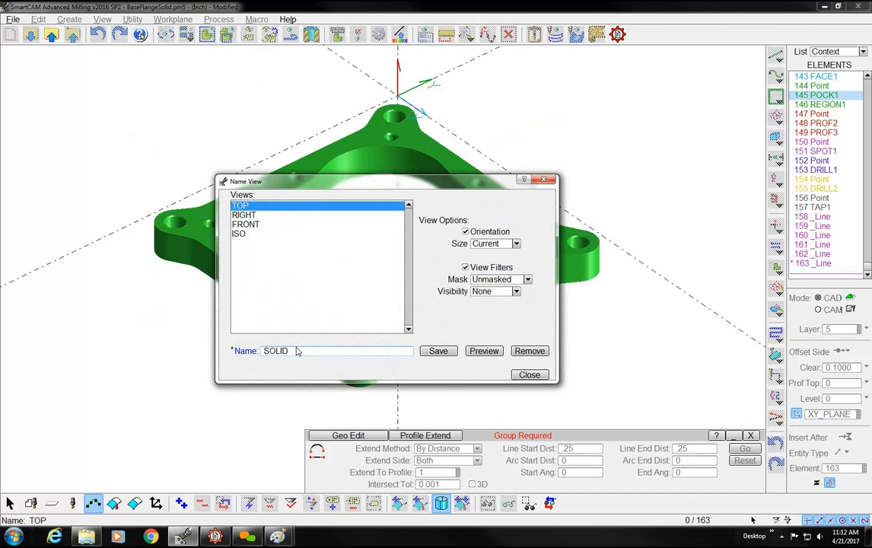
pyautogui.write('-')
pyautogui.click(447, 353)
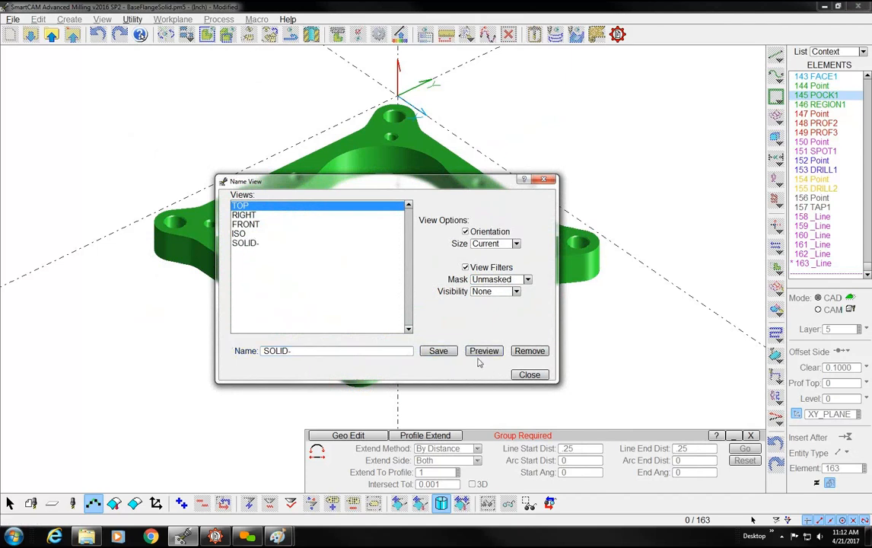
pyautogui.click(523, 375)
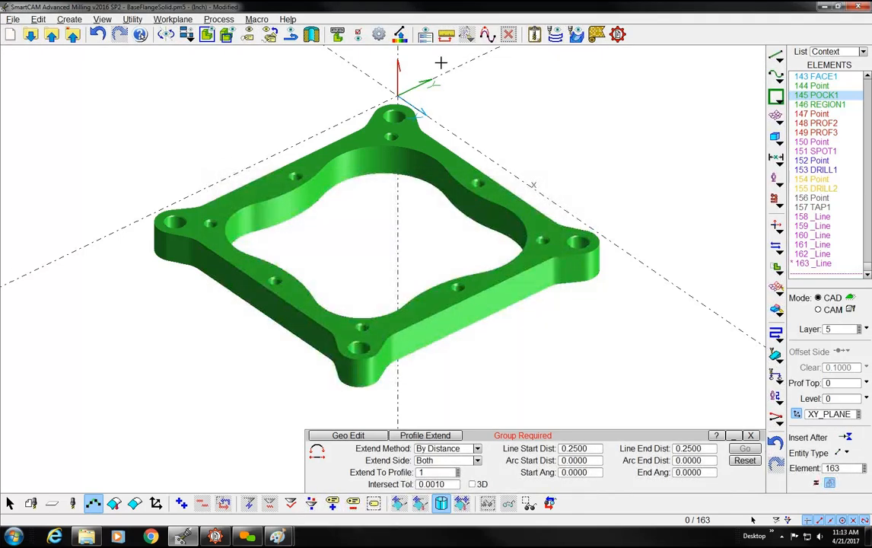
# Execute the ShowEachStep.mcl macro in Strict Mode and dismiss the error dialog
pyautogui.click(255, 21)
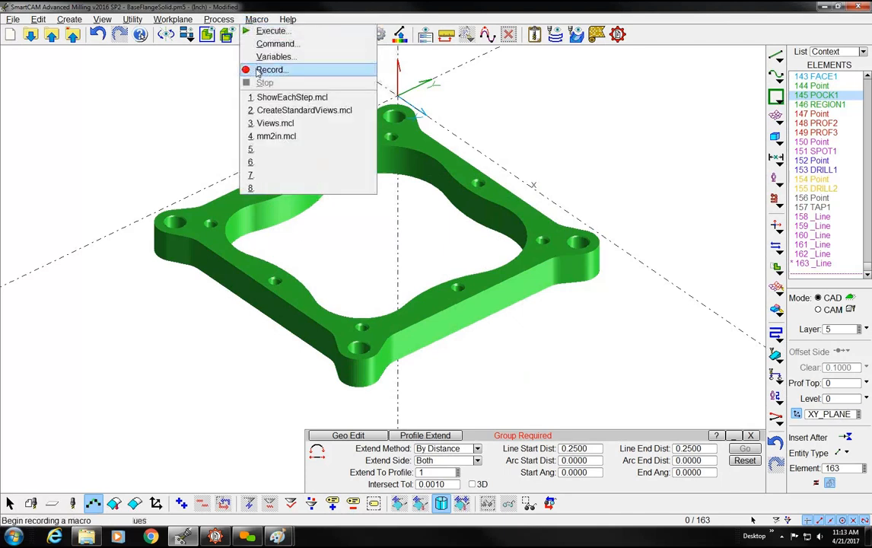
pyautogui.click(269, 33)
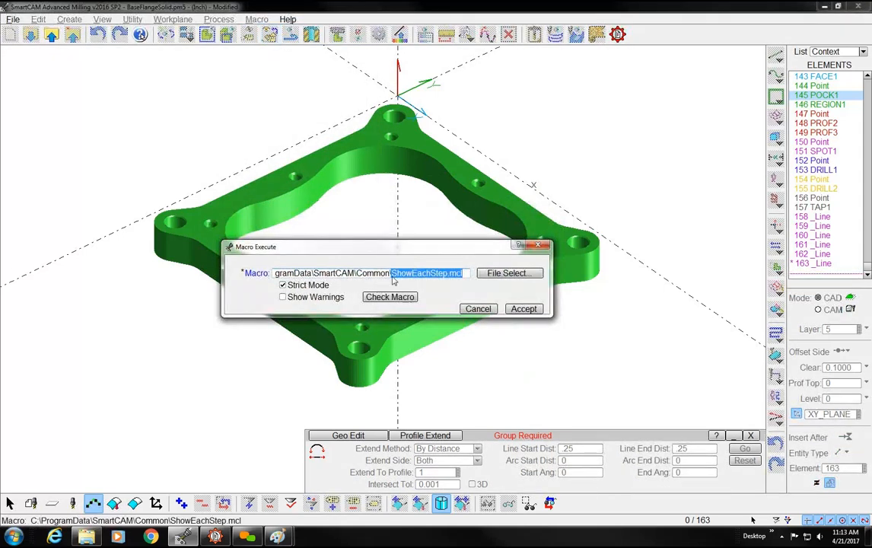
pyautogui.click(517, 312)
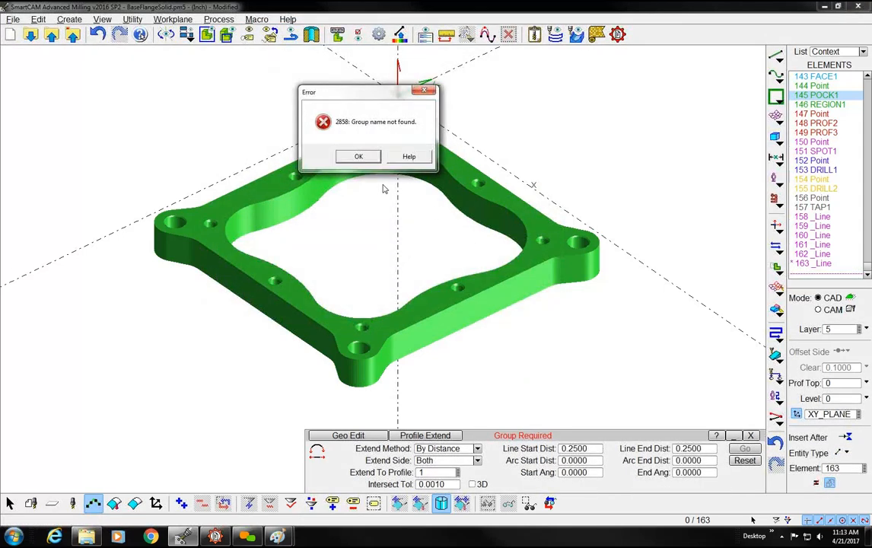
pyautogui.click(356, 157)
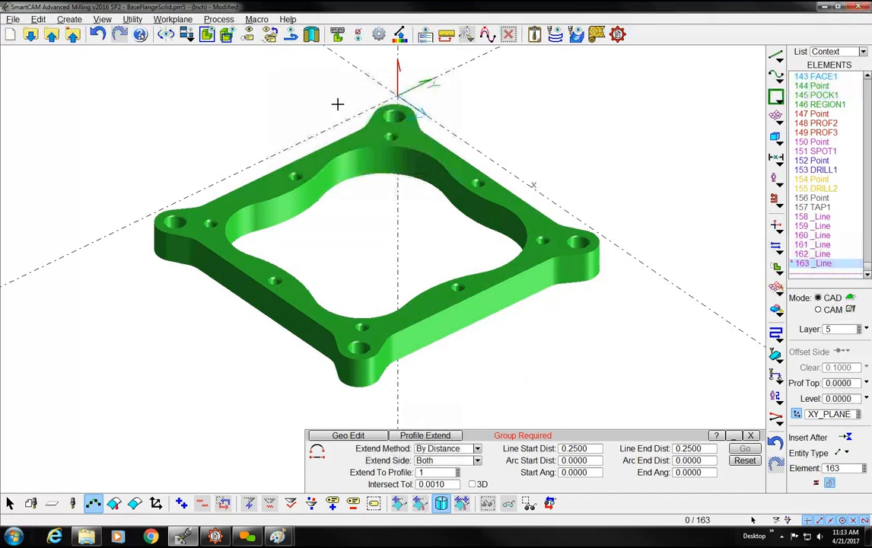
# Run the CreateStandardViews.mcl macro and check the Name View list, including Show Toolpath and Solid, without saving changes
pyautogui.click(256, 19)
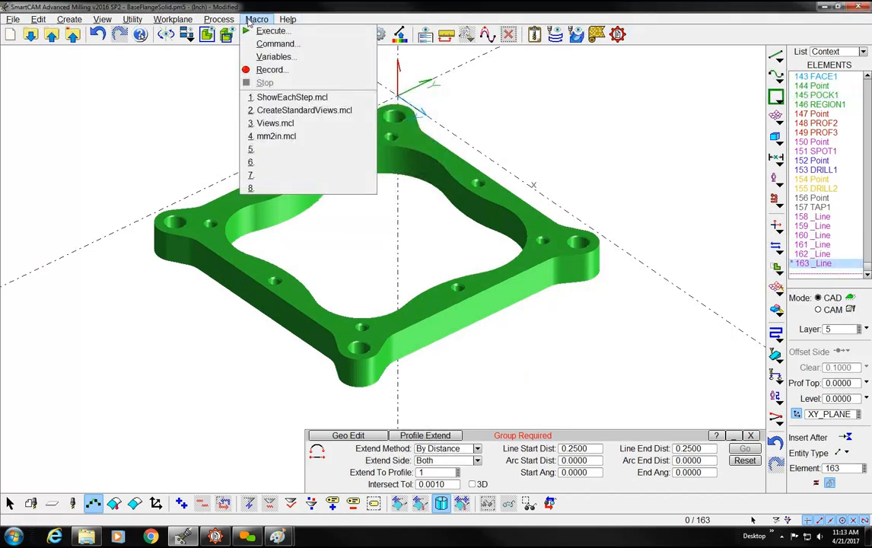
pyautogui.click(263, 111)
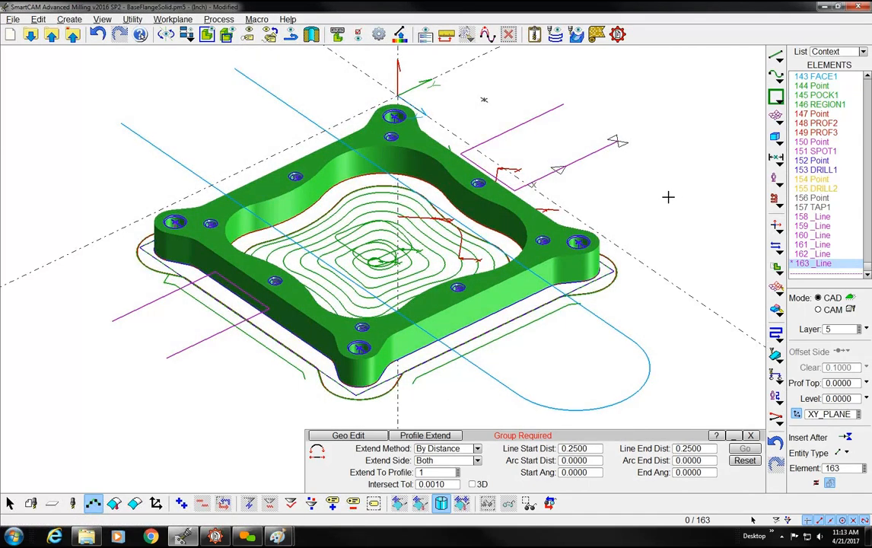
pyautogui.click(249, 36)
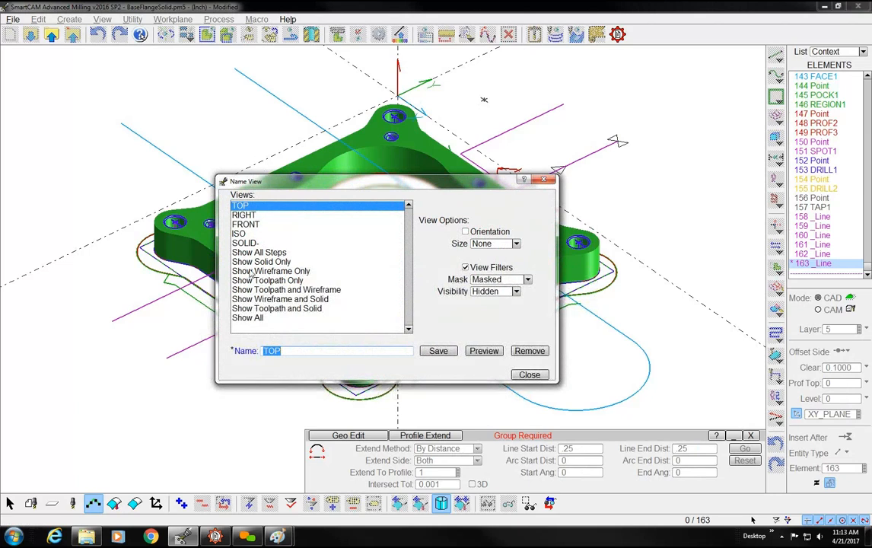
pyautogui.click(270, 310)
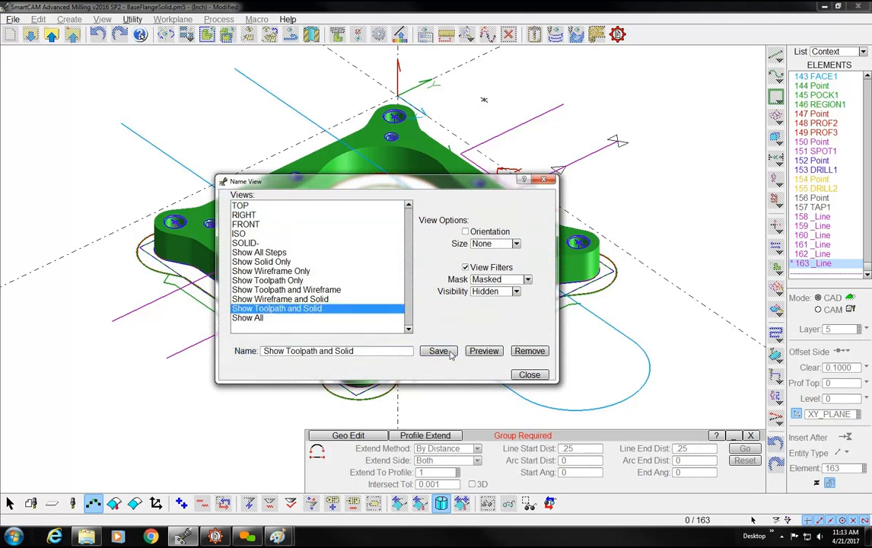
pyautogui.click(529, 376)
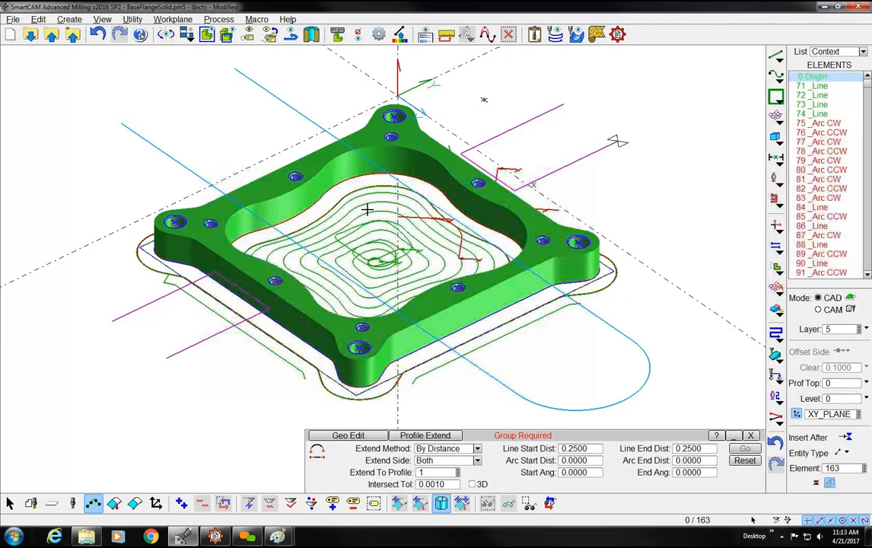
# With Preview on, step through the named views from Show All Steps to Show Toolpath and Solid, and apply Show All
pyautogui.click(271, 34)
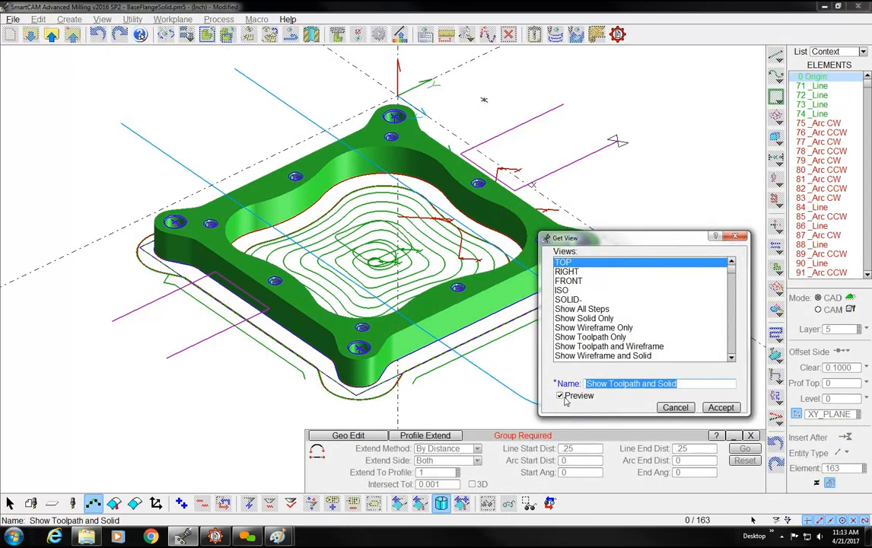
pyautogui.click(580, 309)
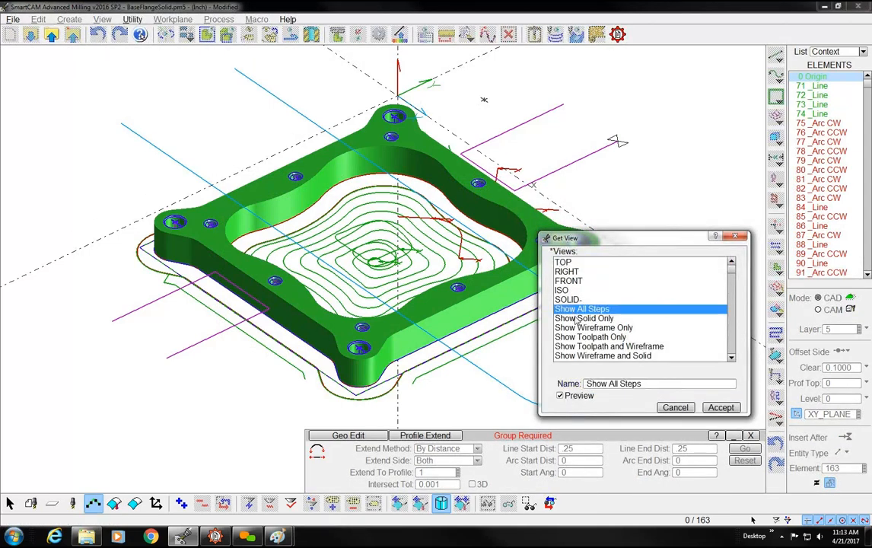
pyautogui.click(583, 318)
pyautogui.click(584, 327)
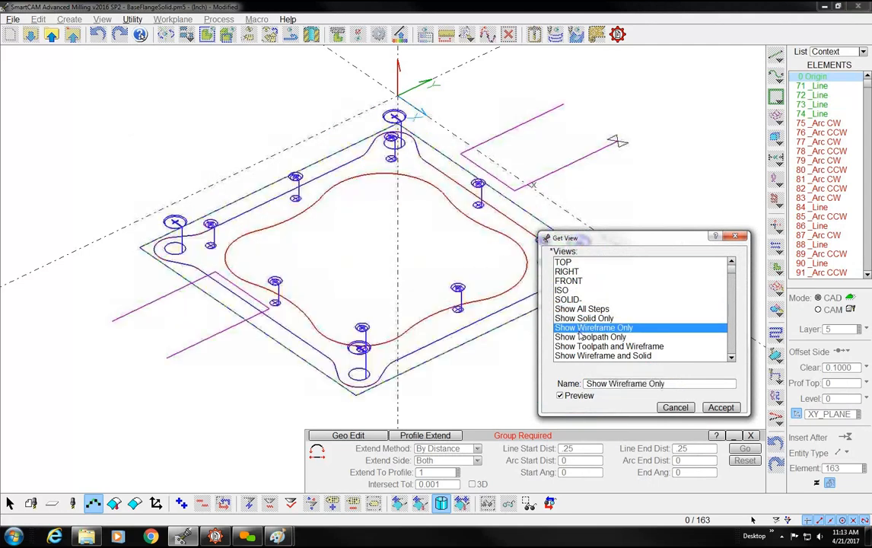
pyautogui.click(580, 336)
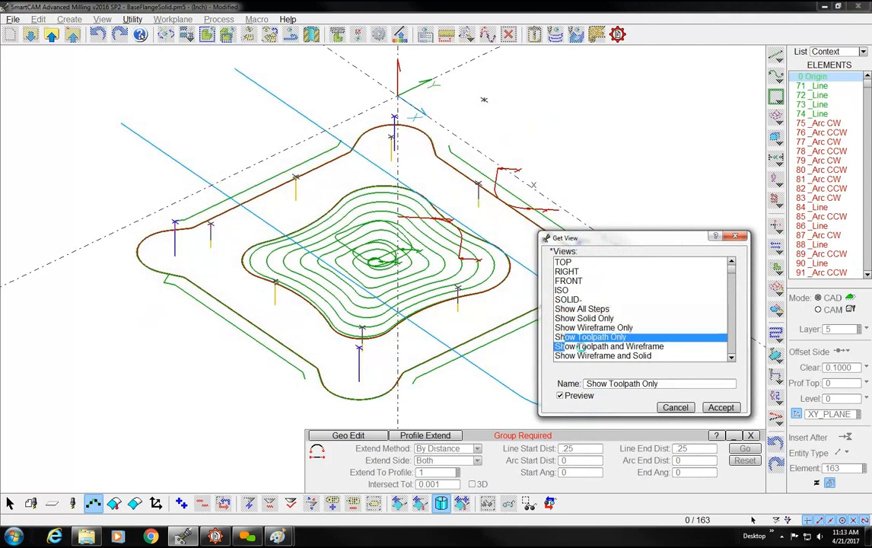
pyautogui.click(581, 347)
pyautogui.click(582, 356)
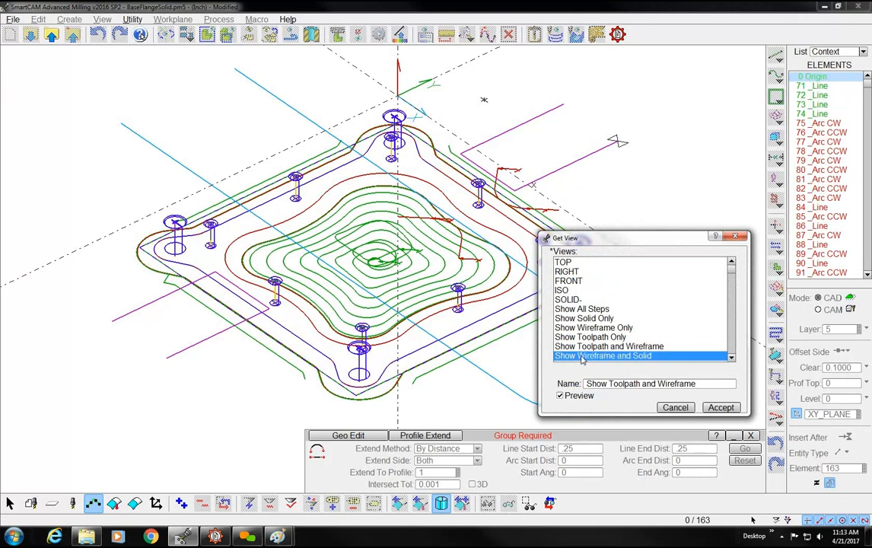
pyautogui.click(732, 358)
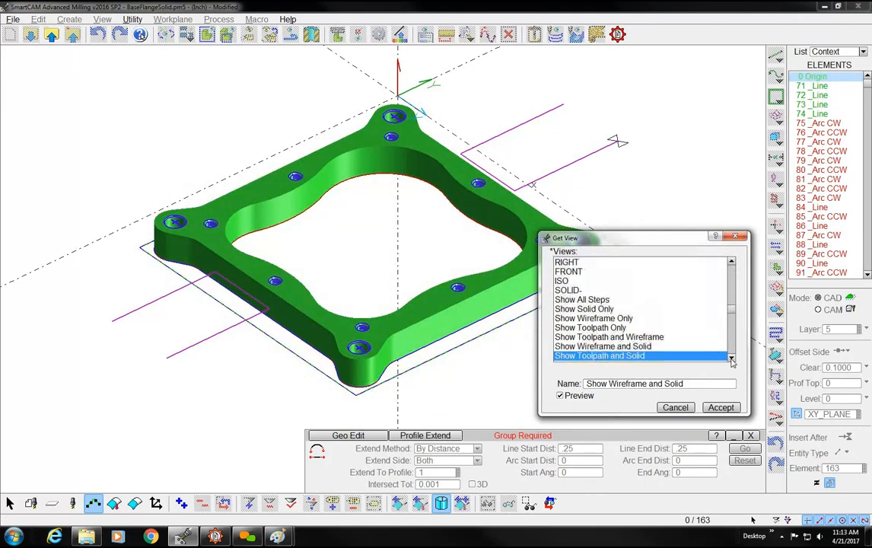
pyautogui.click(731, 358)
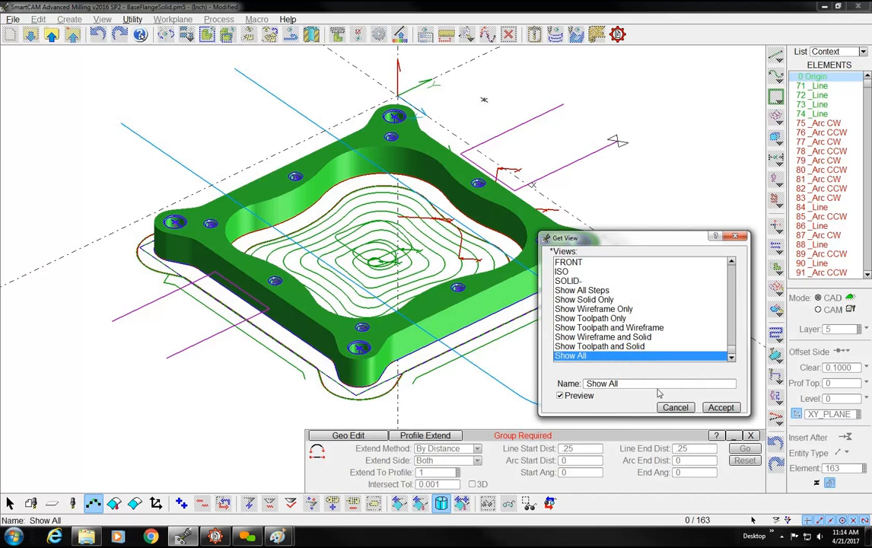
pyautogui.click(718, 408)
pyautogui.click(719, 408)
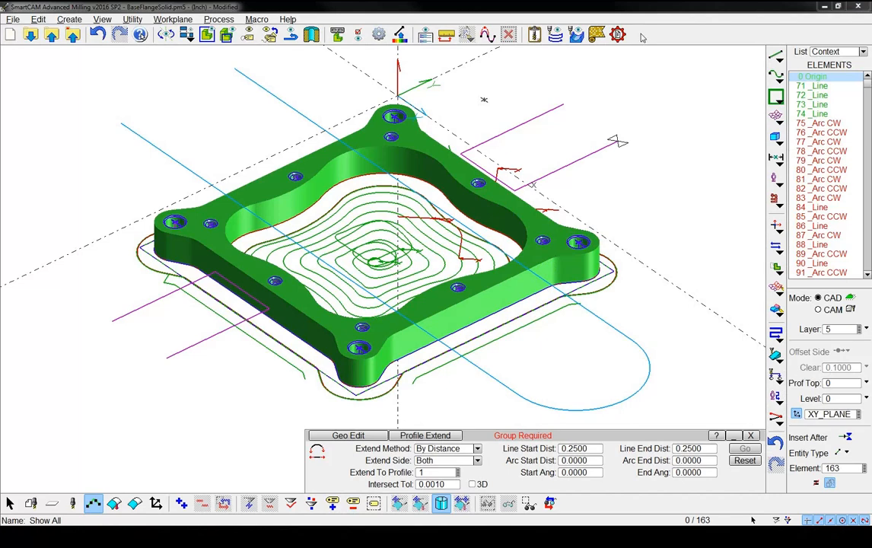
# Start a new macro button for the AMill Main toolbar and assign ShowEachStep.mcl from the SmartCAM Common folder as its macro file
pyautogui.rightClick(641, 37)
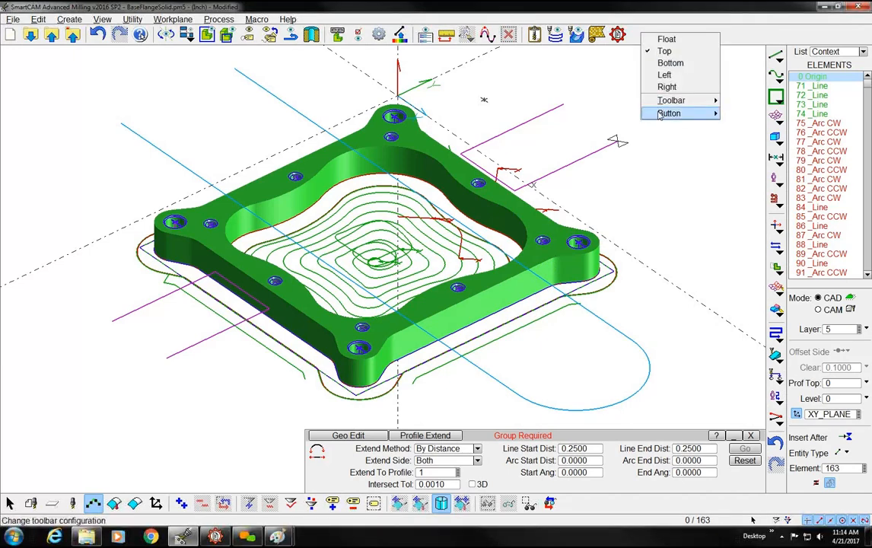
pyautogui.moveTo(708, 112)
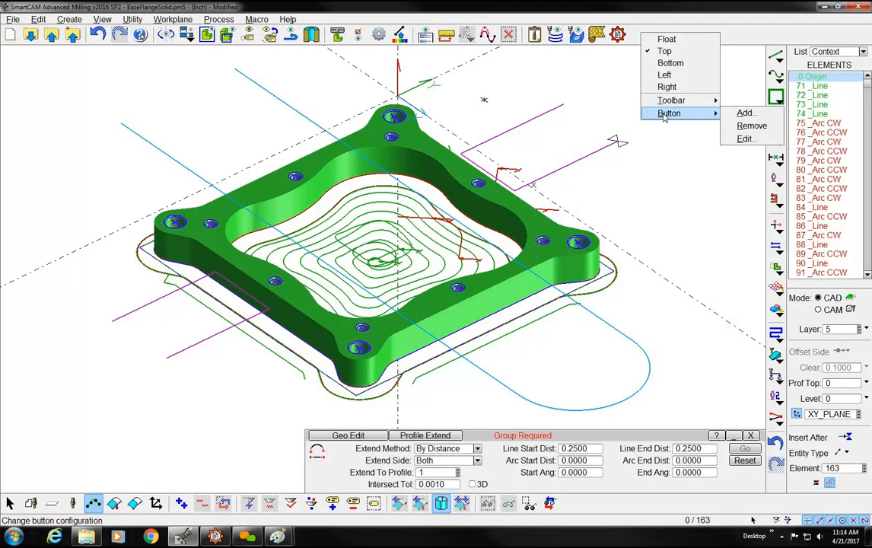
pyautogui.click(739, 114)
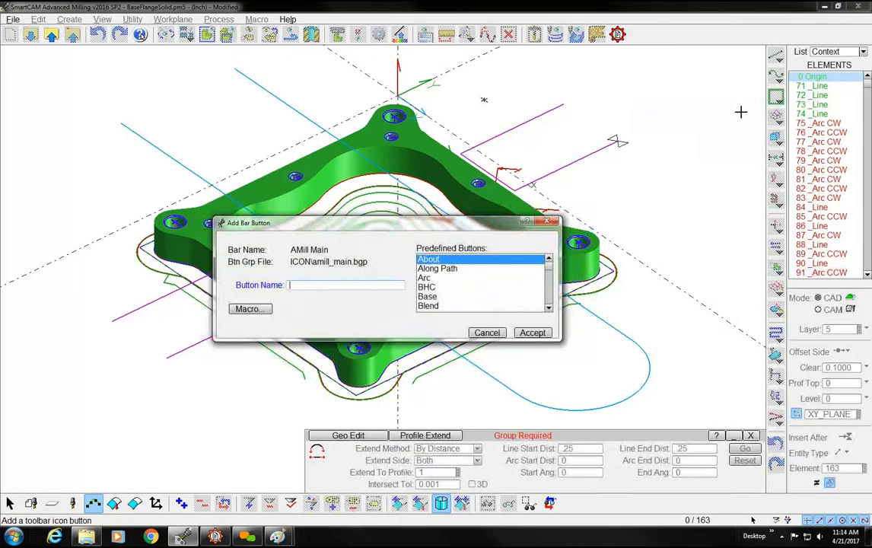
pyautogui.click(249, 309)
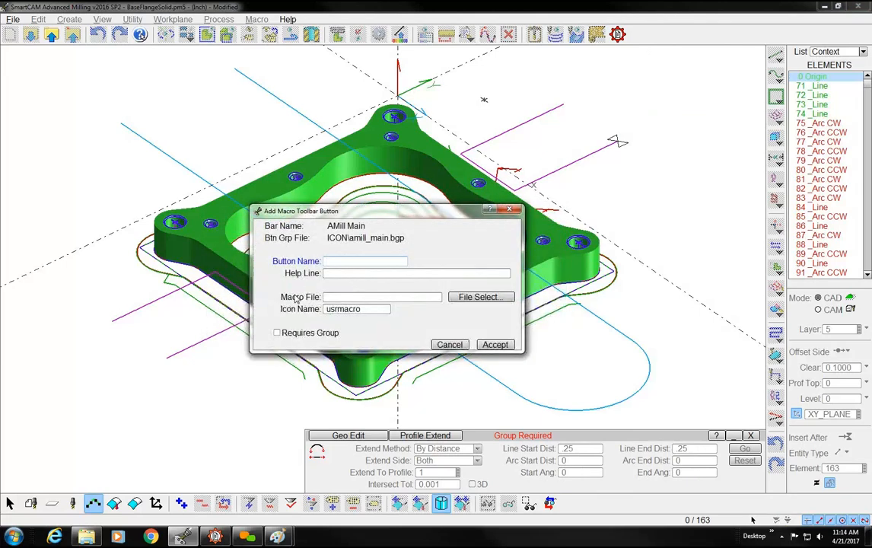
pyautogui.click(331, 298)
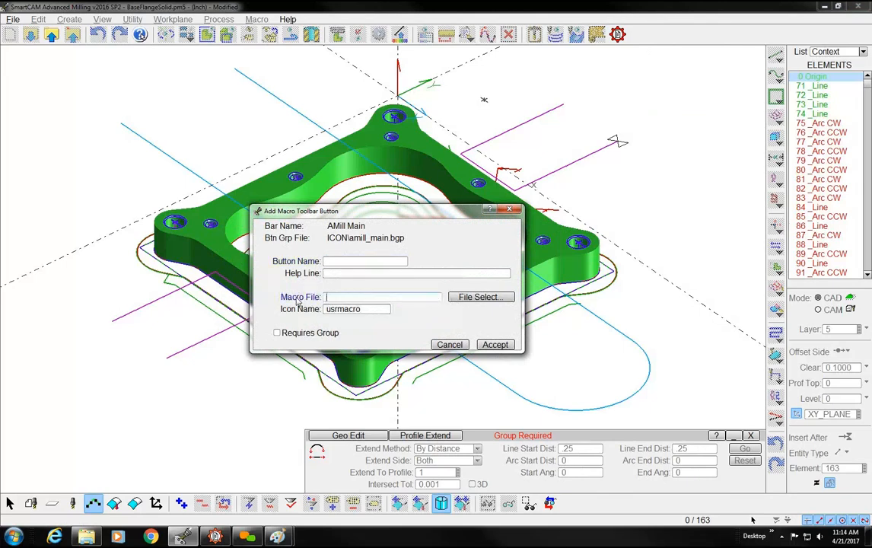
pyautogui.click(462, 298)
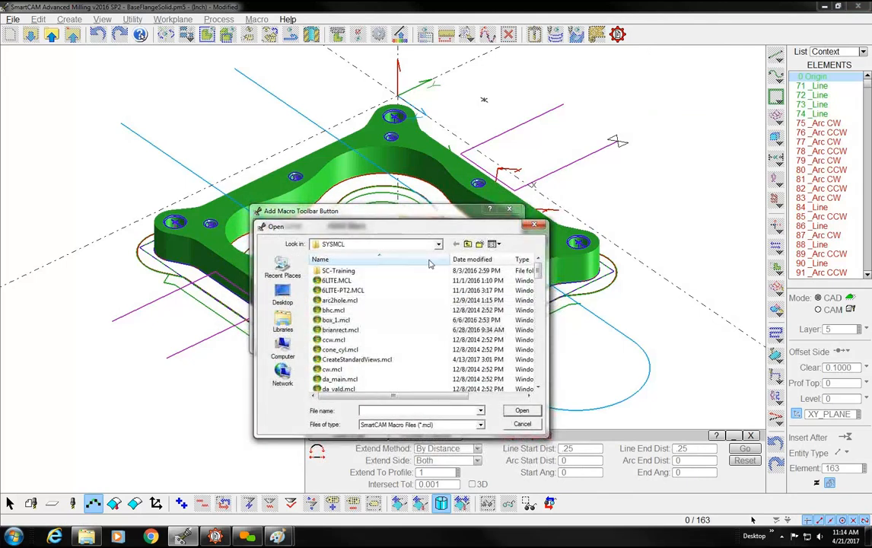
pyautogui.click(467, 244)
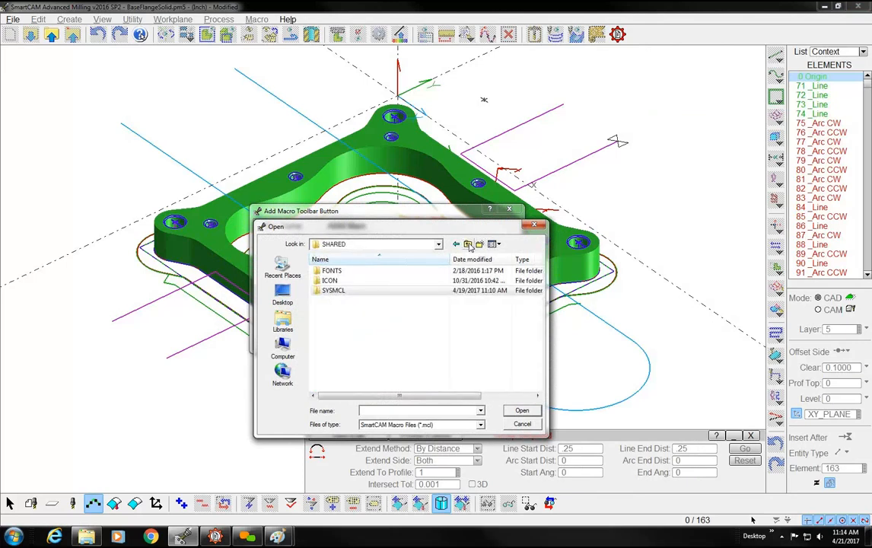
pyautogui.click(467, 244)
pyautogui.click(467, 244)
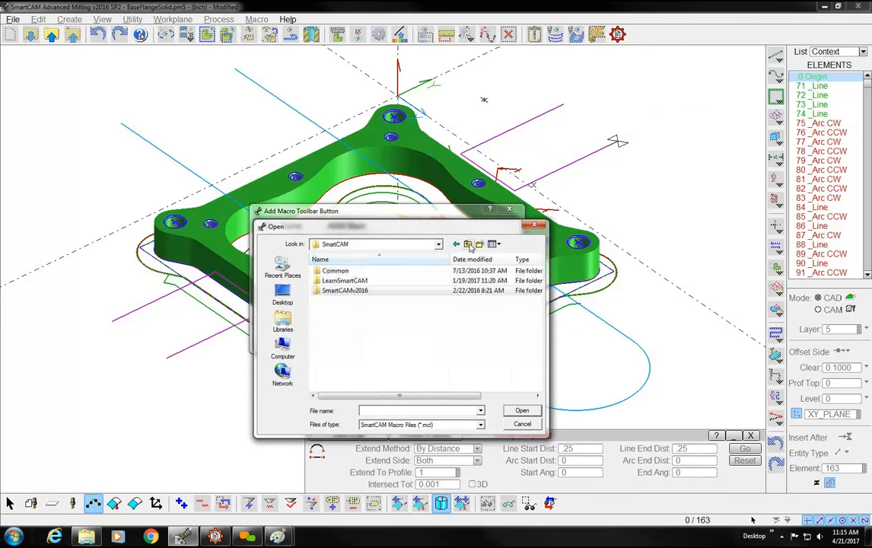
pyautogui.doubleClick(335, 271)
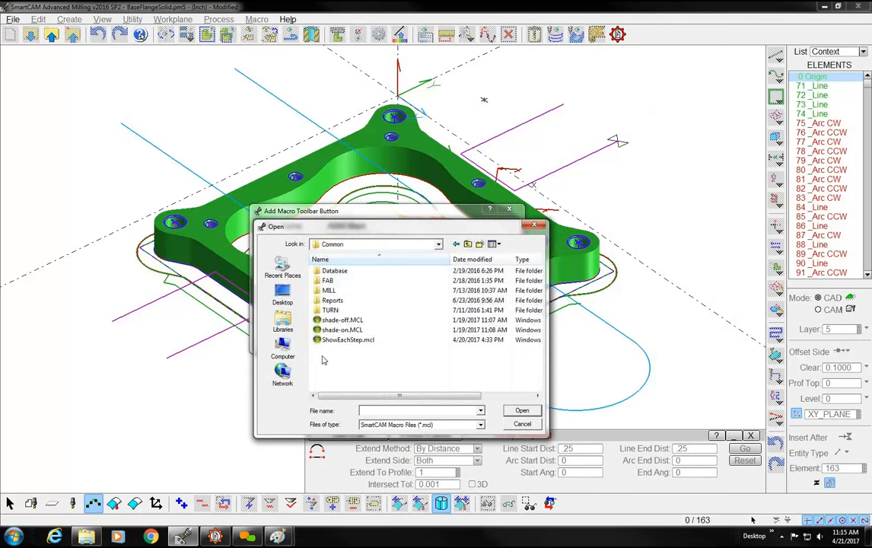
pyautogui.click(331, 340)
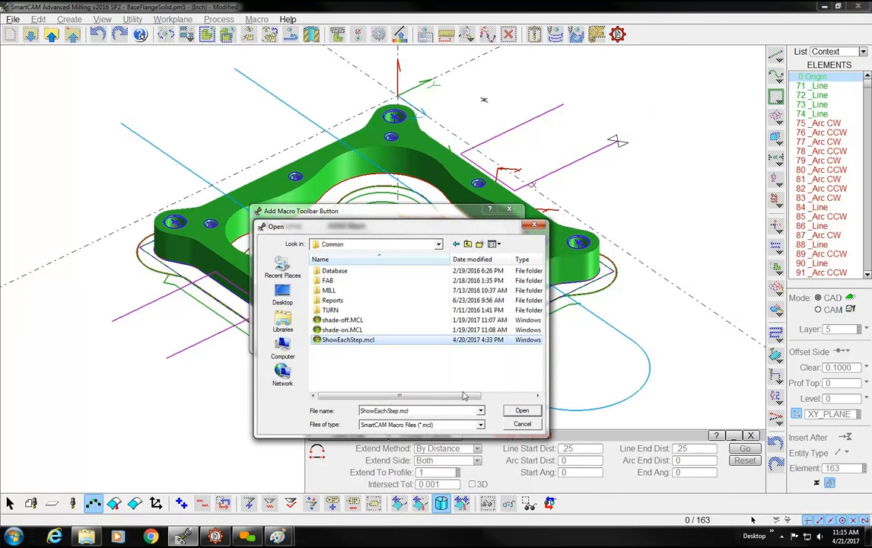
pyautogui.click(522, 411)
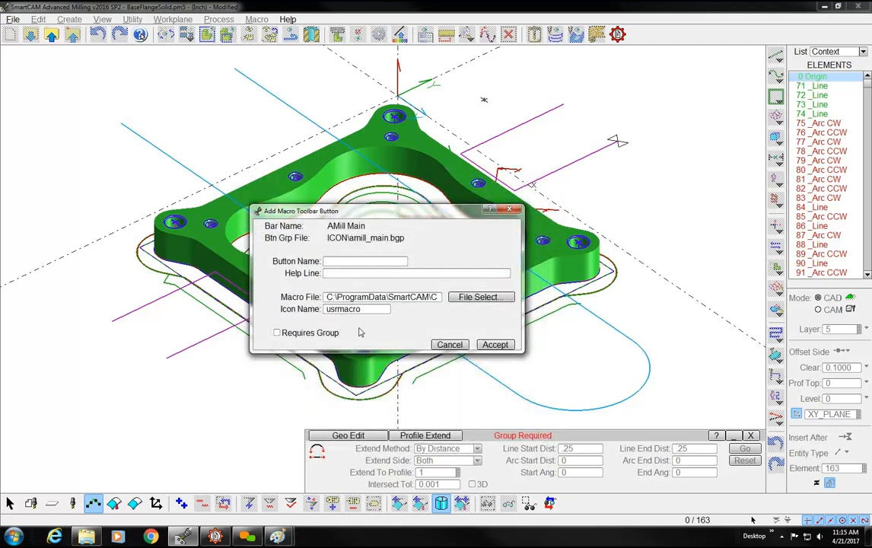
# Name the macro button ShowStep, add it to the toolbar with the usrmacro icon, and try it out
pyautogui.click(335, 262)
pyautogui.write('ShowStep')
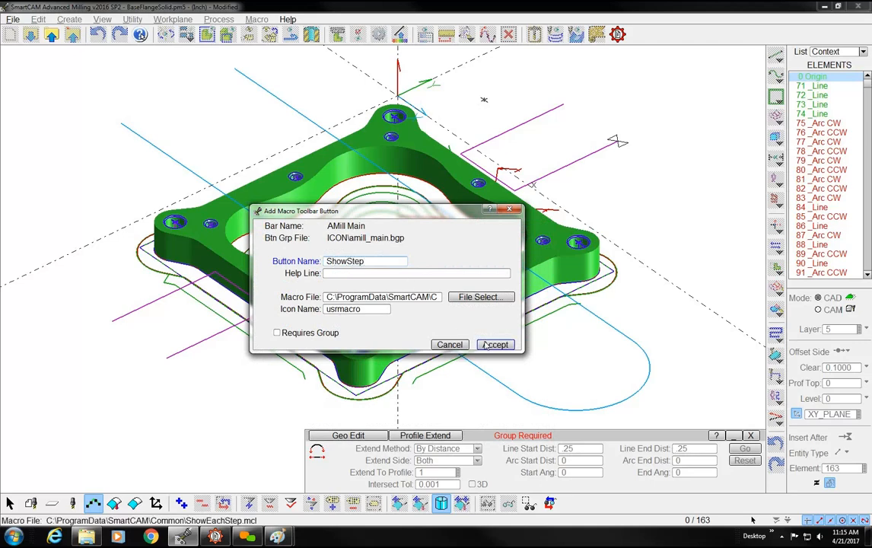
pyautogui.press('Return')
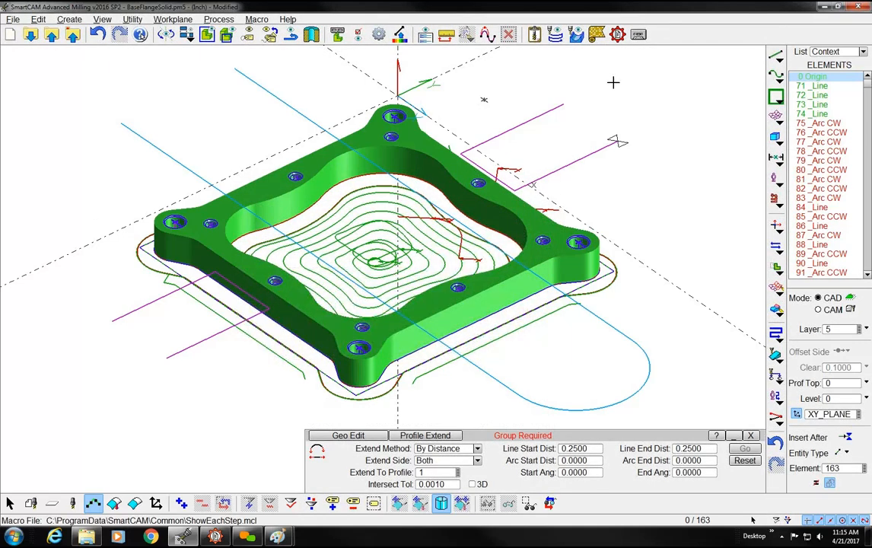
pyautogui.click(638, 35)
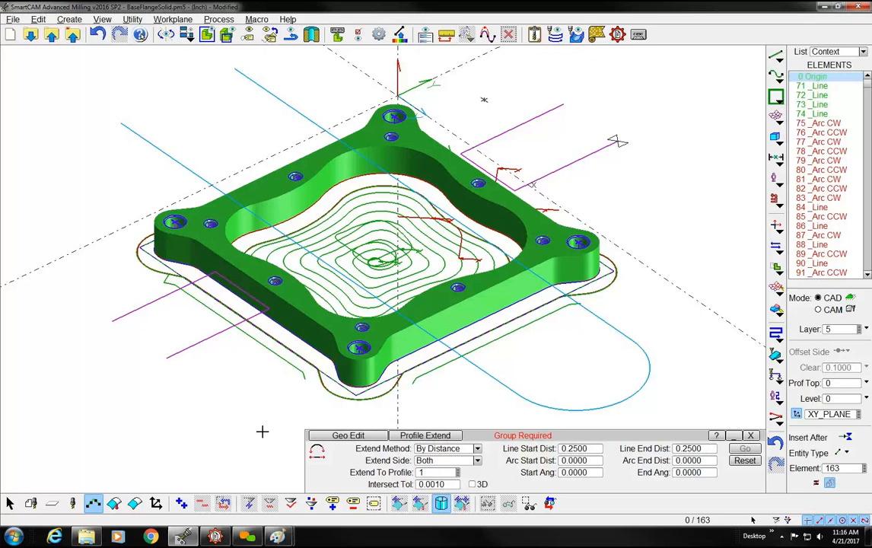
# Switch to Predator CNC Editor, open the recent macro ST-LY-ON.mcl to review its filter and mask commands, and minimize the editor
pyautogui.click(215, 536)
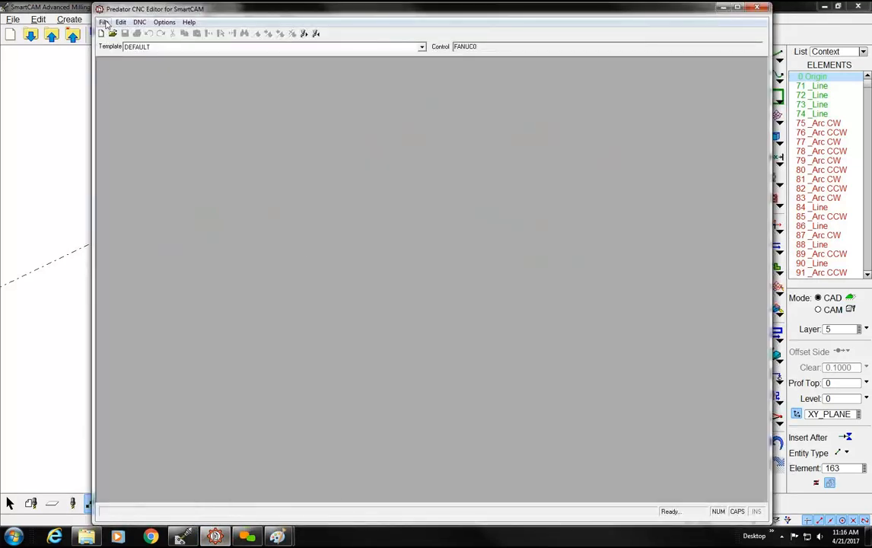
pyautogui.click(105, 23)
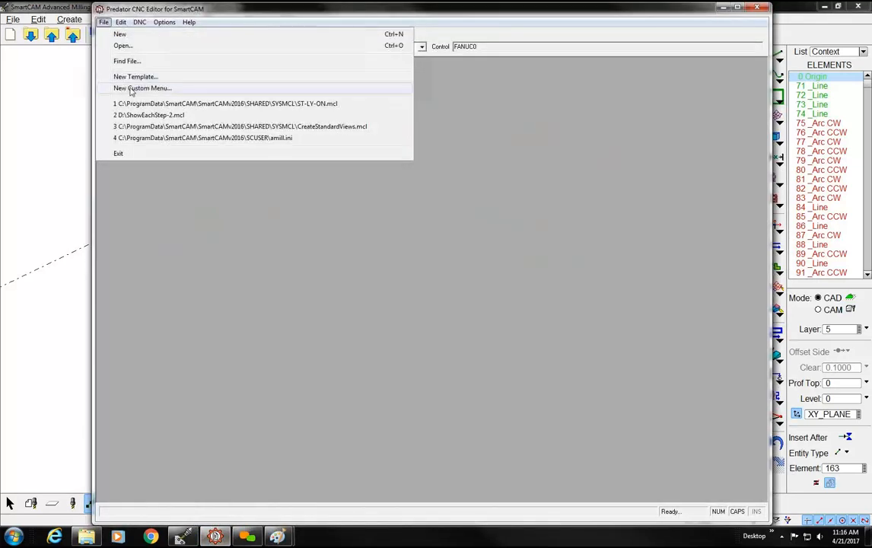
pyautogui.click(223, 102)
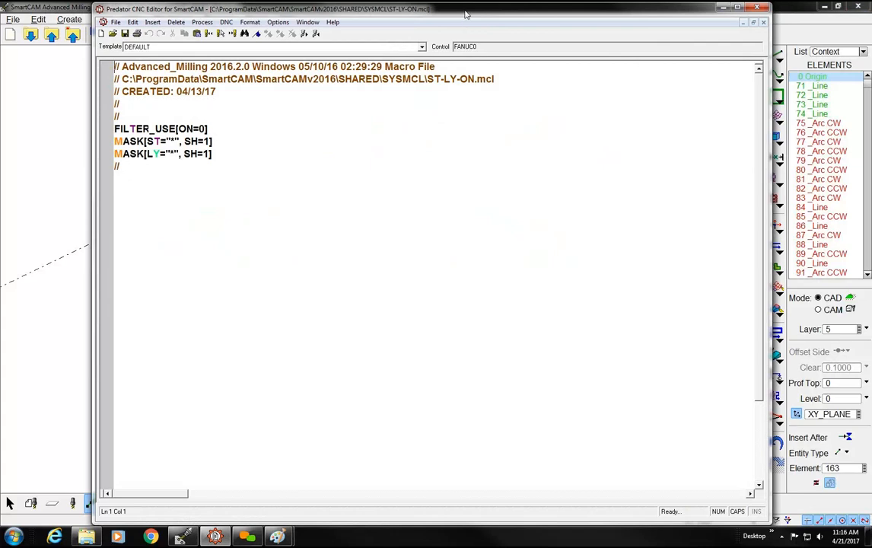
pyautogui.moveTo(417, 13); pyautogui.dragTo(604, 74)
pyautogui.click(694, 83)
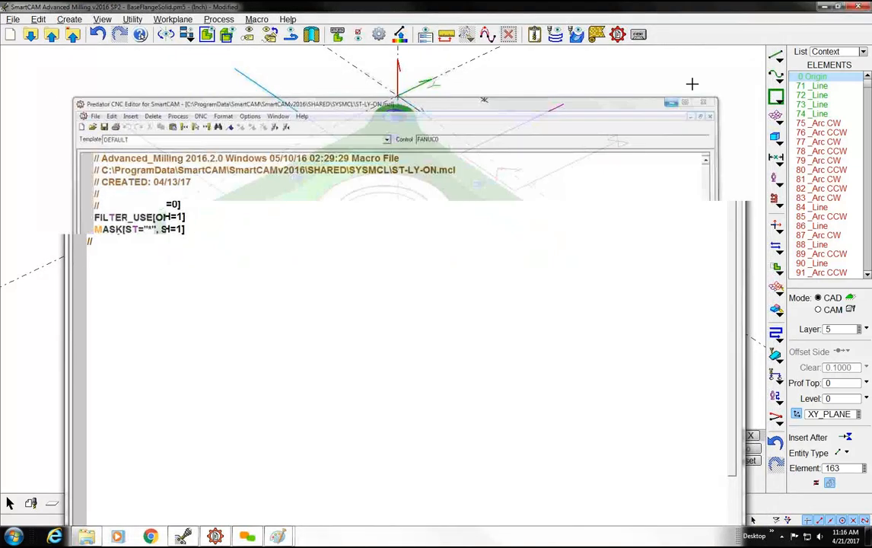